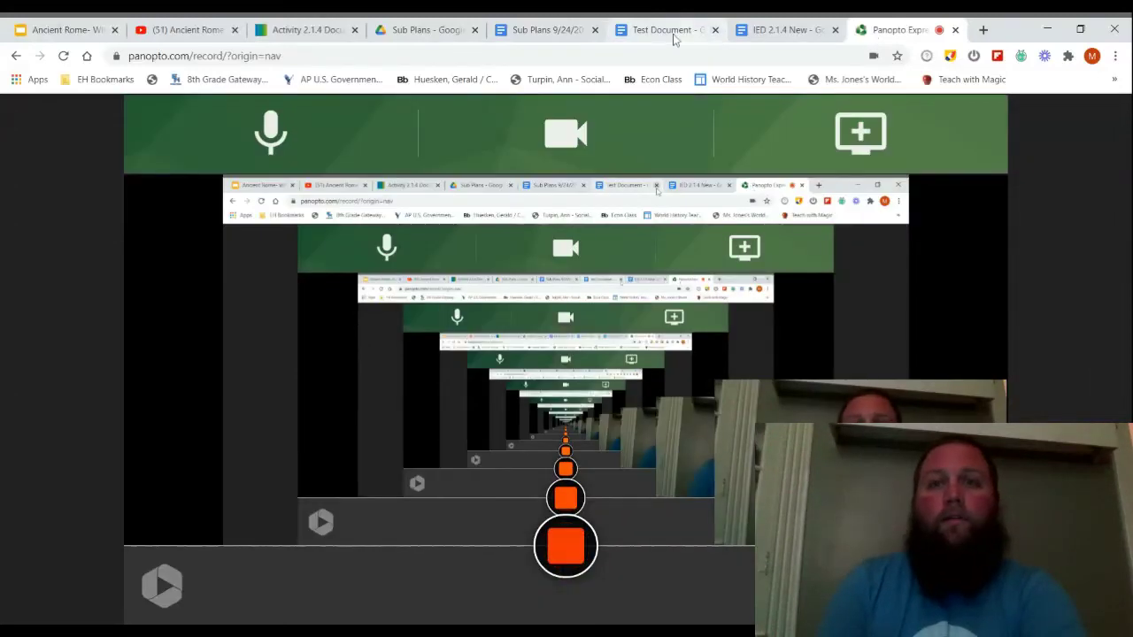
Bring up the Test Document in Google Docs, showing its title and empty numbered item 1.
{"action": "left_click", "coordinate": [663, 30]}
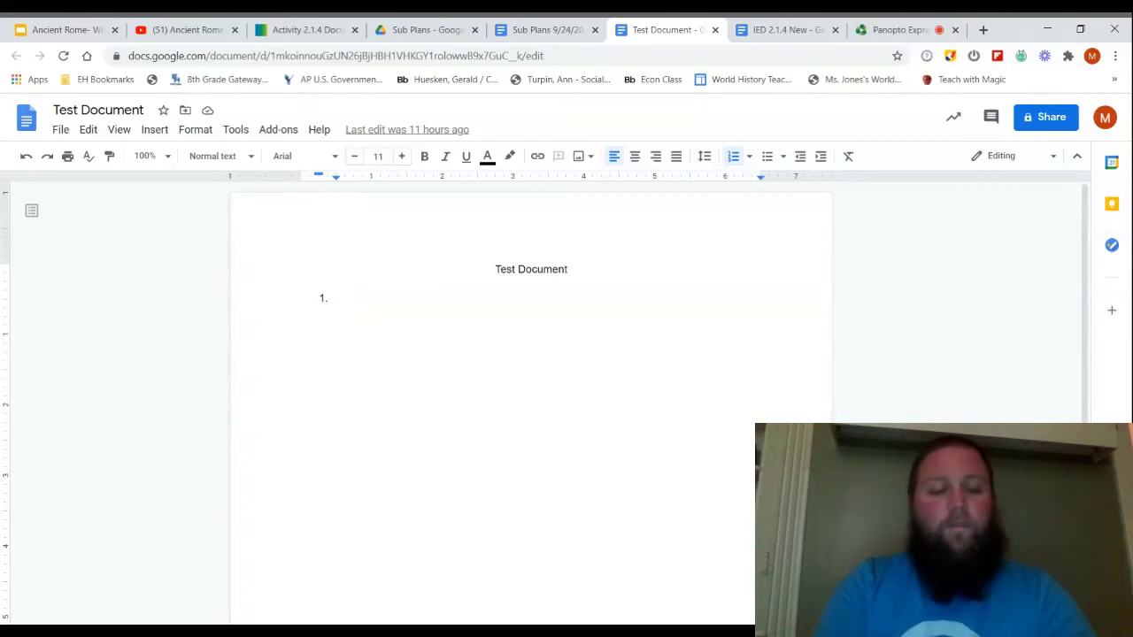
Enter 'Who was the 3rd President?' as numbered item 1.
{"action": "type", "text": "Who "}
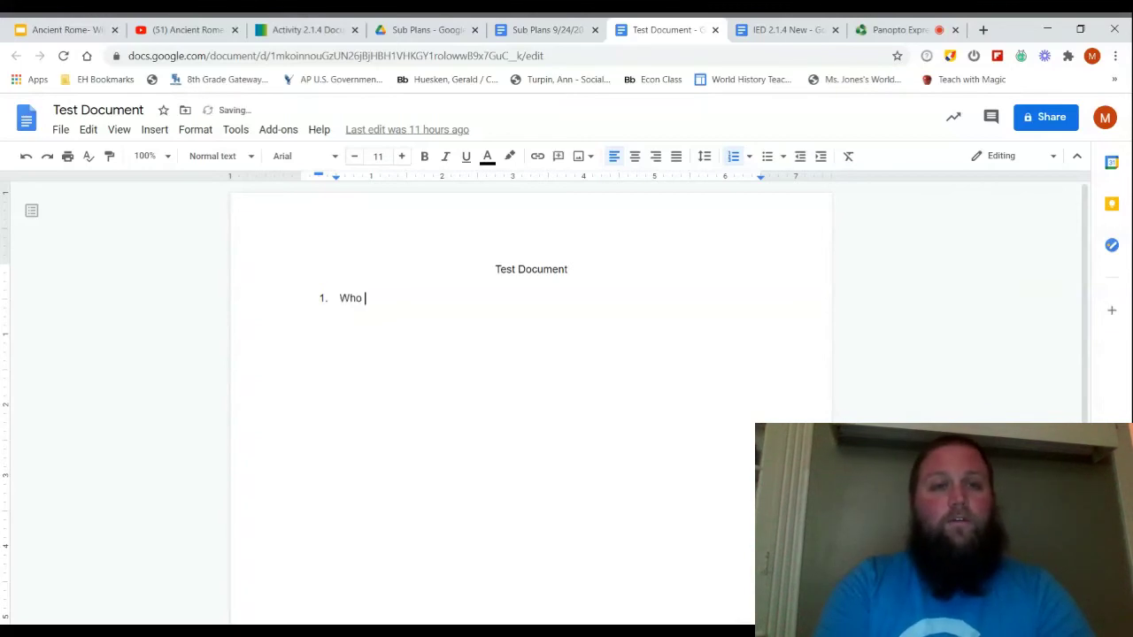
{"action": "type", "text": "was the "}
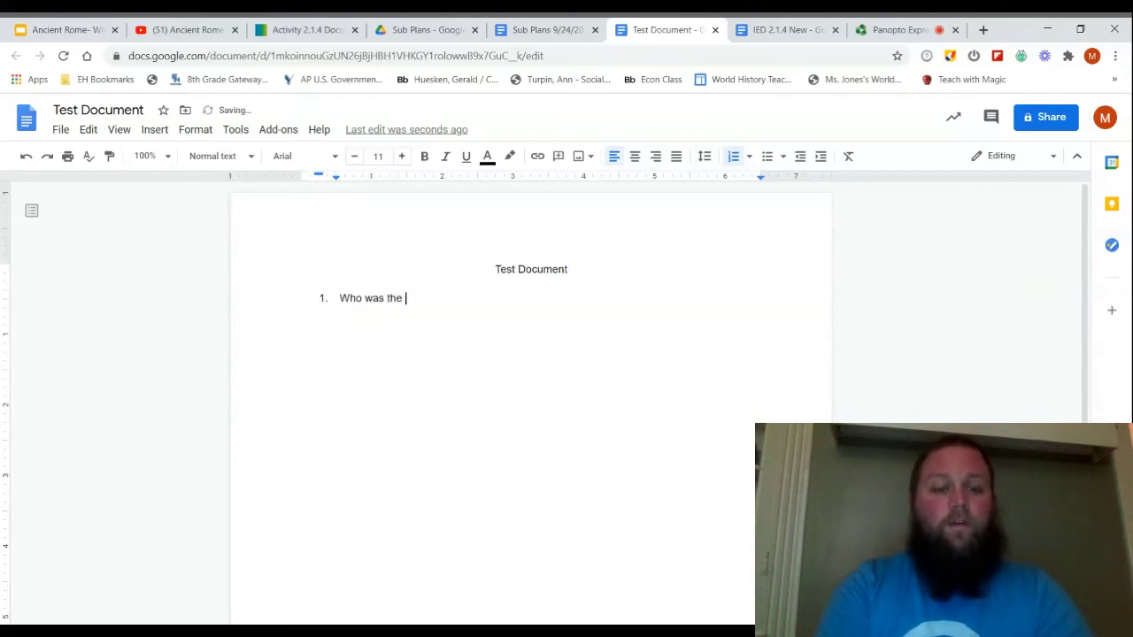
{"action": "type", "text": "3rd Preside"}
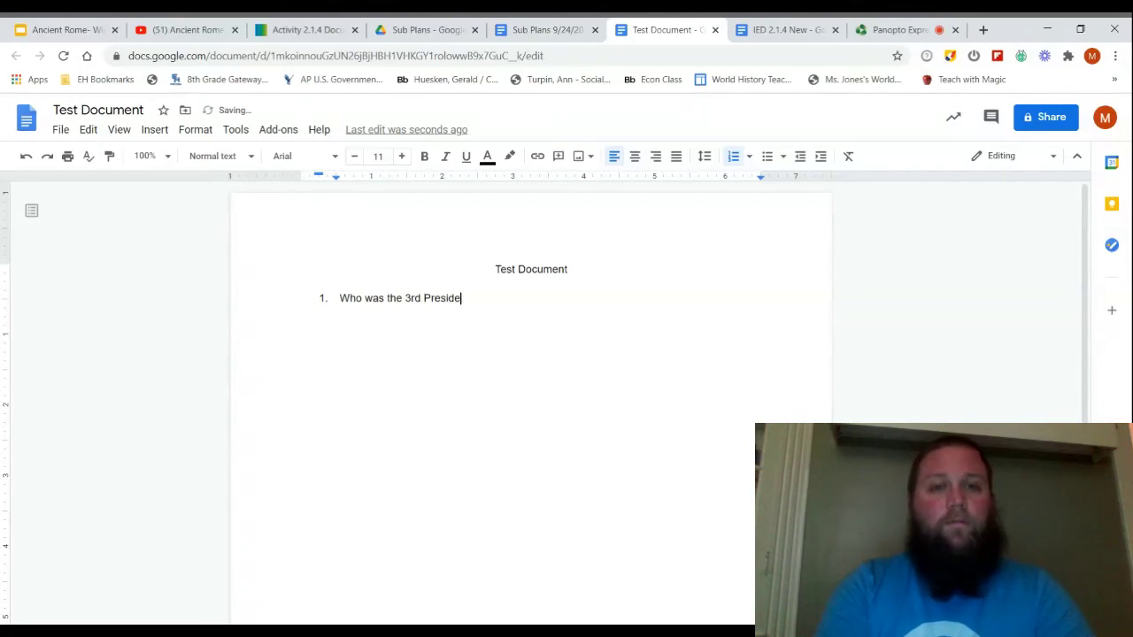
{"action": "type", "text": "nt?"}
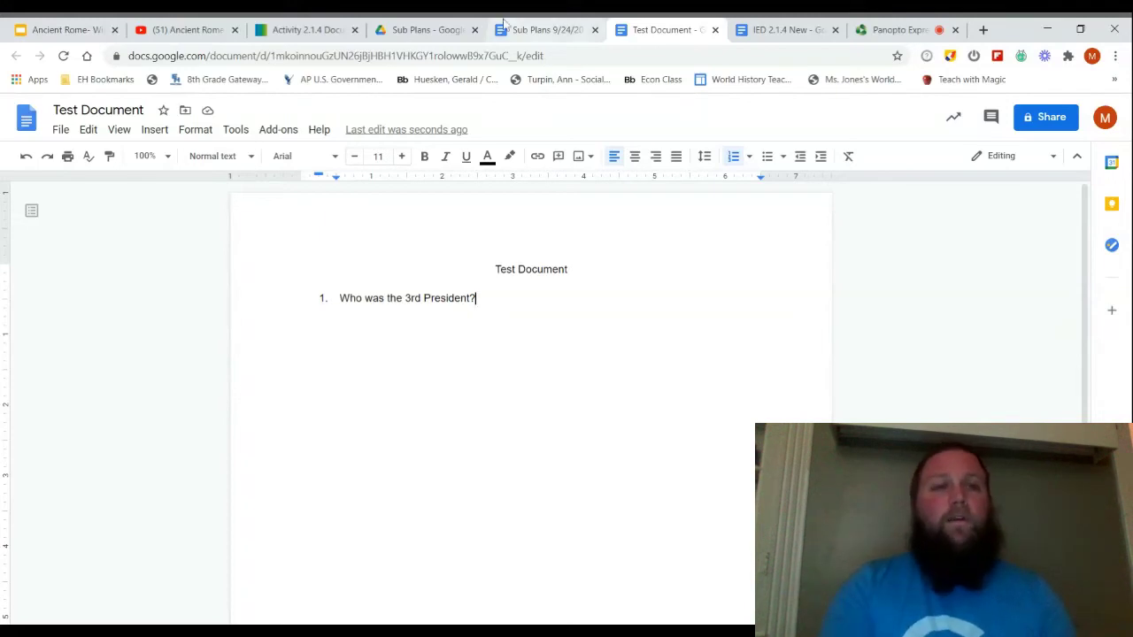
{"action": "left_click", "coordinate": [155, 133]}
Insert a 1x1 answer table below question 1 and type several test lines into it.
{"action": "mouse_move", "coordinate": [192, 184]}
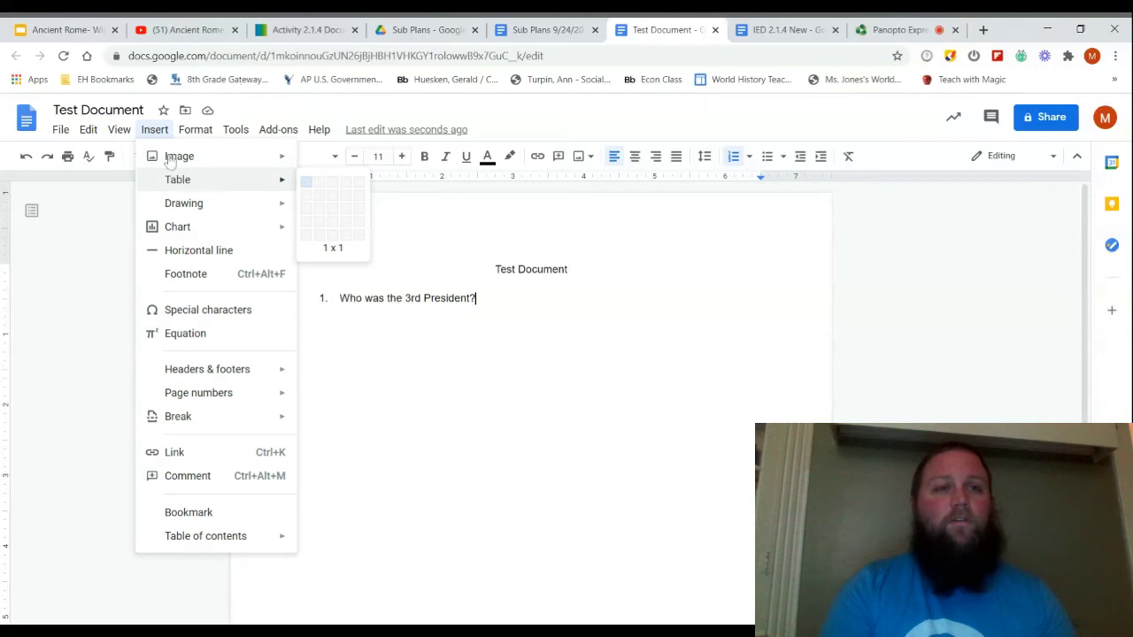
{"action": "left_click", "coordinate": [305, 186]}
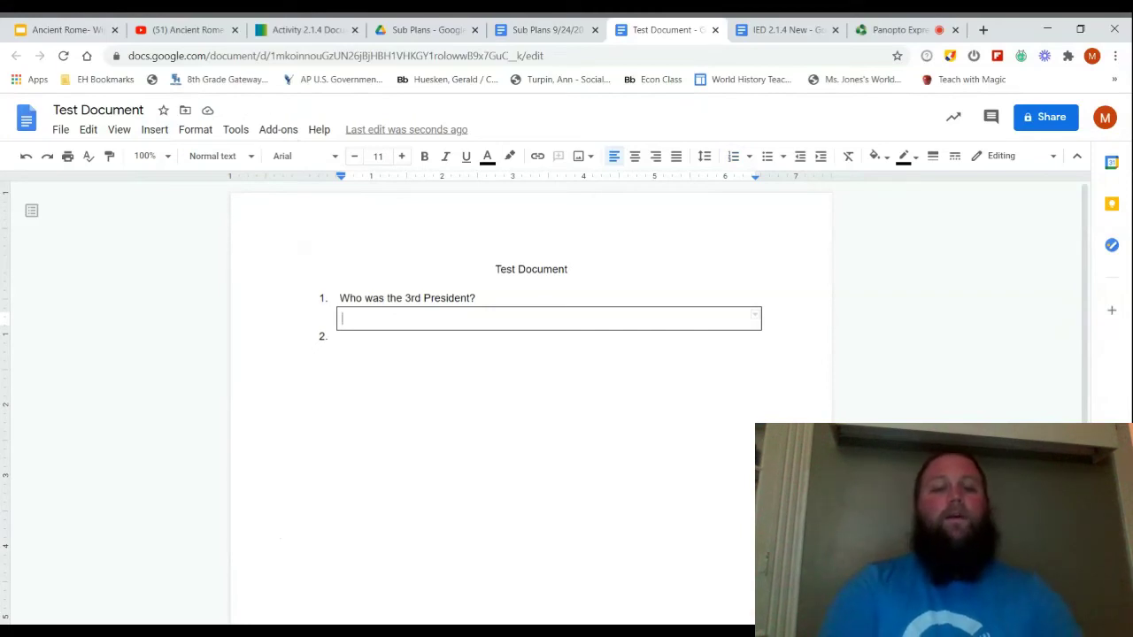
{"action": "type", "text": "kdgdg"}
{"action": "key", "text": "Return"}
{"action": "type", "text": "ggregre"}
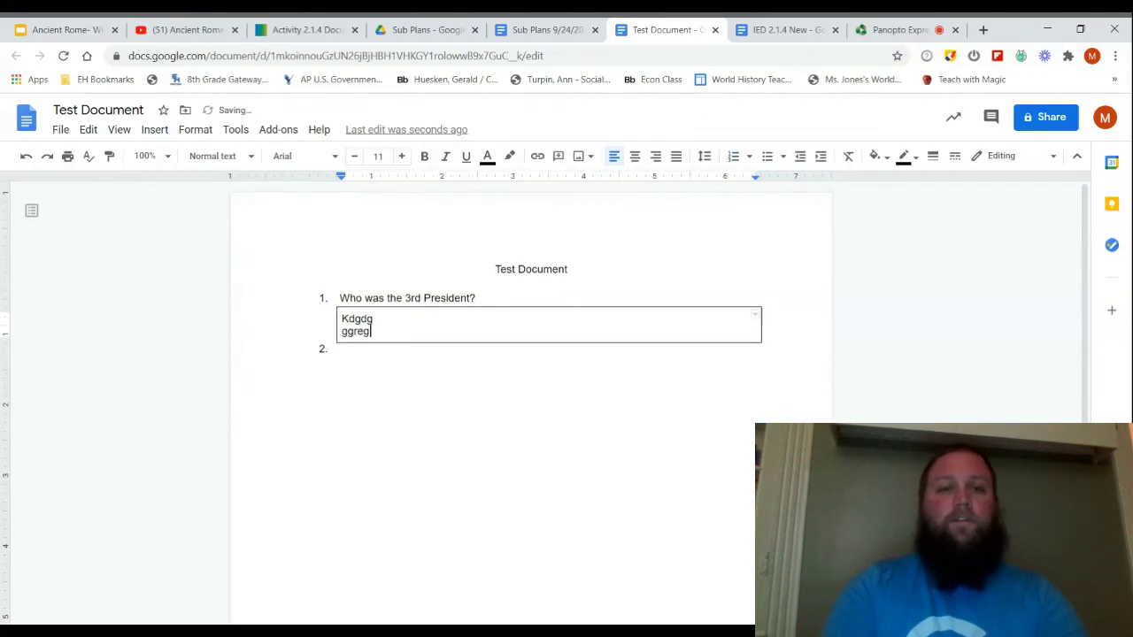
{"action": "key", "text": "Return"}
{"action": "type", "text": "rg"}
{"action": "key", "text": "Return"}
{"action": "type", "text": "grregreg"}
{"action": "key", "text": "Return"}
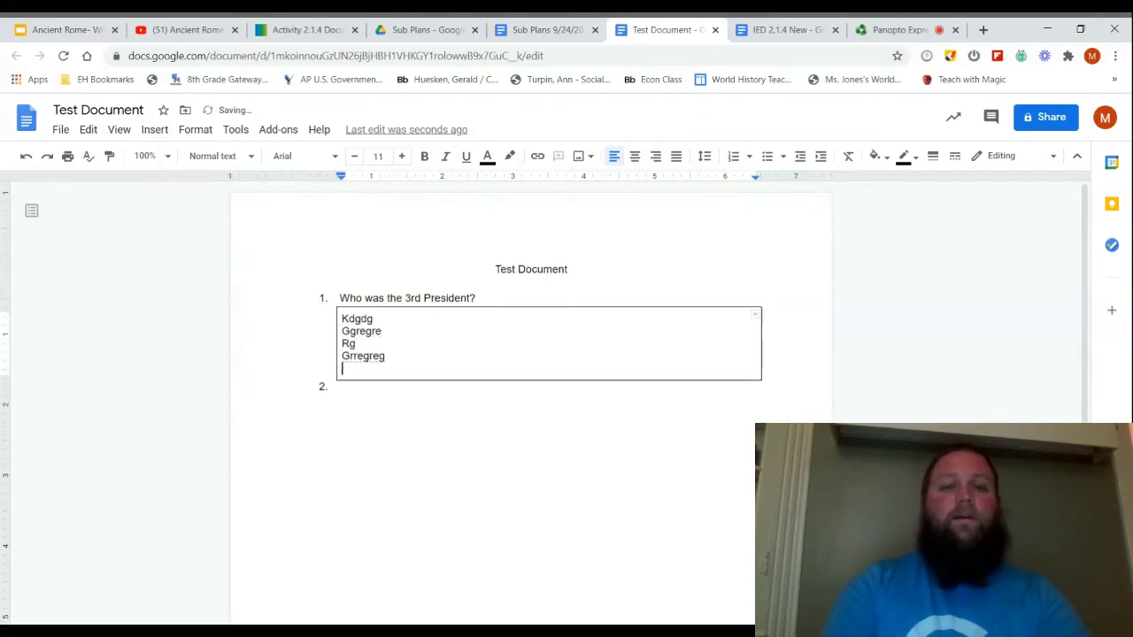
Clear the test text from the answer box and start item 2 with 'Who was the 4th President?'.
{"action": "key", "text": "BackSpace"}
{"action": "key", "text": "BackSpace"}
{"action": "key", "text": "BackSpace"}
{"action": "key", "text": "BackSpace"}
{"action": "key", "text": "BackSpace"}
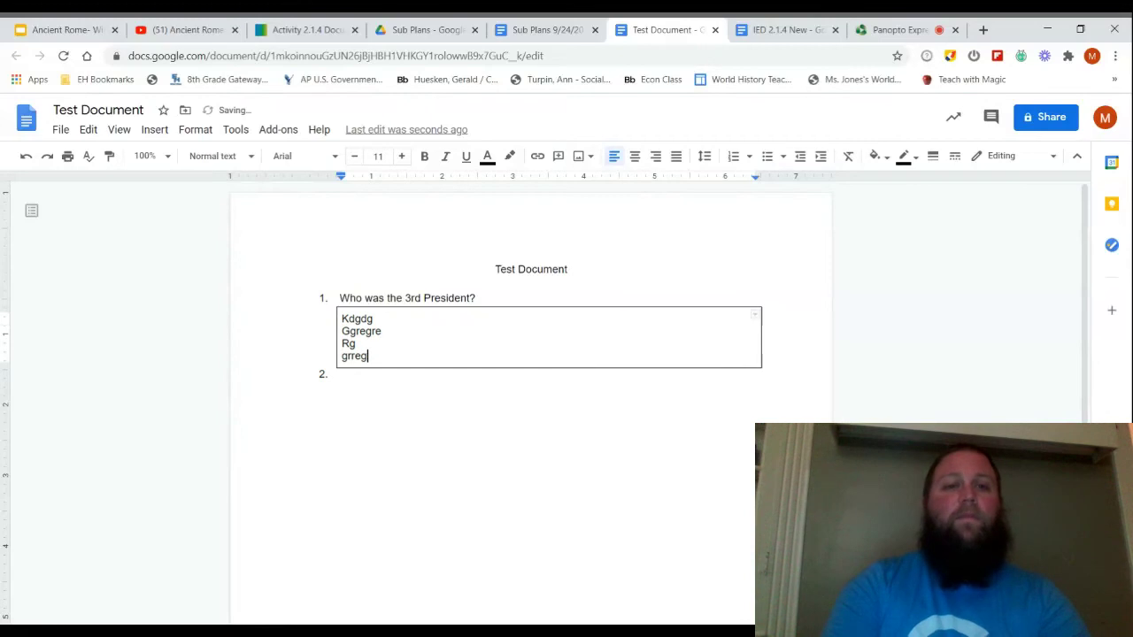
{"action": "key", "text": "BackSpace"}
{"action": "key", "text": "BackSpace"}
{"action": "key", "text": "BackSpace"}
{"action": "key", "text": "BackSpace"}
{"action": "key", "text": "BackSpace"}
{"action": "key", "text": "BackSpace"}
{"action": "key", "text": "BackSpace"}
{"action": "key", "text": "BackSpace"}
{"action": "key", "text": "BackSpace"}
{"action": "key", "text": "BackSpace"}
{"action": "key", "text": "BackSpace"}
{"action": "key", "text": "BackSpace"}
{"action": "key", "text": "BackSpace"}
{"action": "key", "text": "BackSpace"}
{"action": "key", "text": "BackSpace"}
{"action": "key", "text": "BackSpace"}
{"action": "key", "text": "BackSpace"}
{"action": "key", "text": "BackSpace"}
{"action": "key", "text": "BackSpace"}
{"action": "key", "text": "BackSpace"}
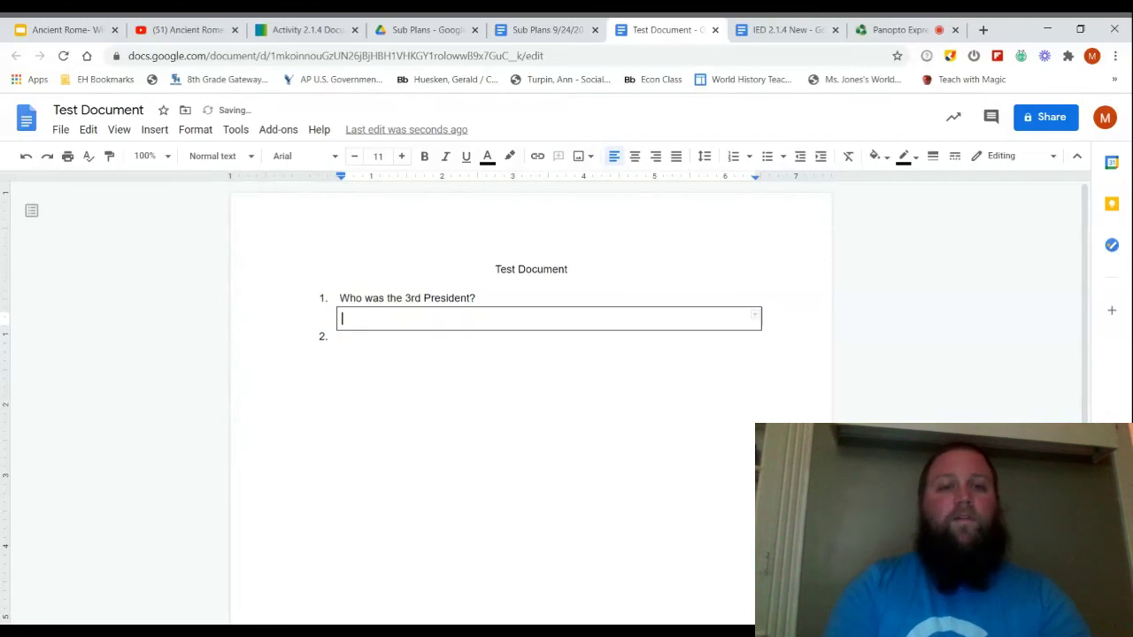
{"action": "left_click", "coordinate": [339, 336]}
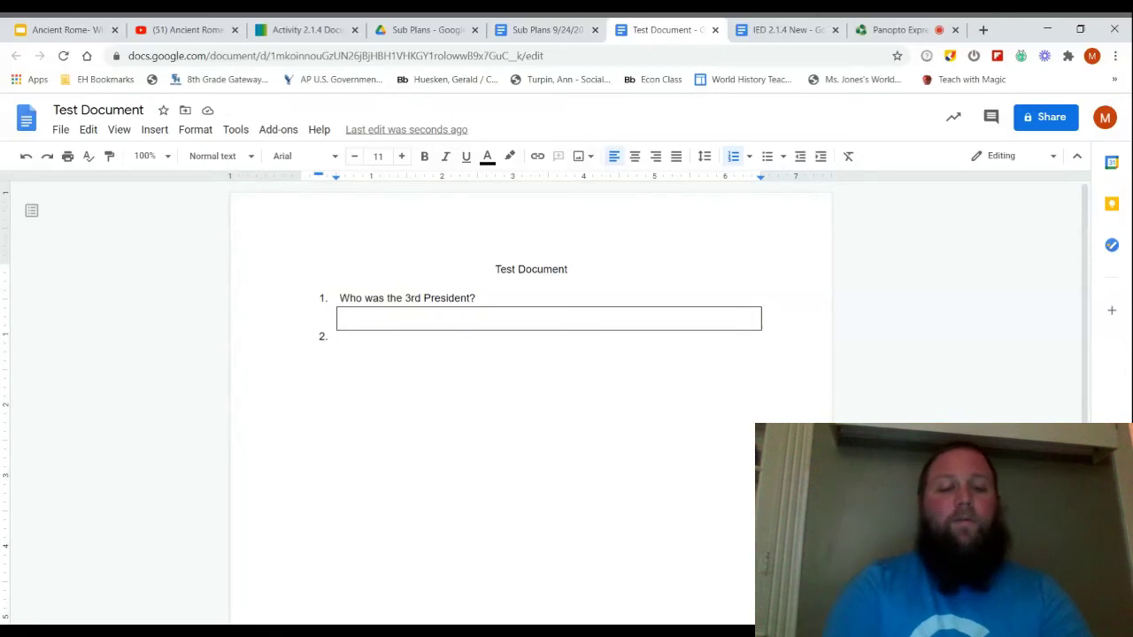
{"action": "type", "text": "Who was "}
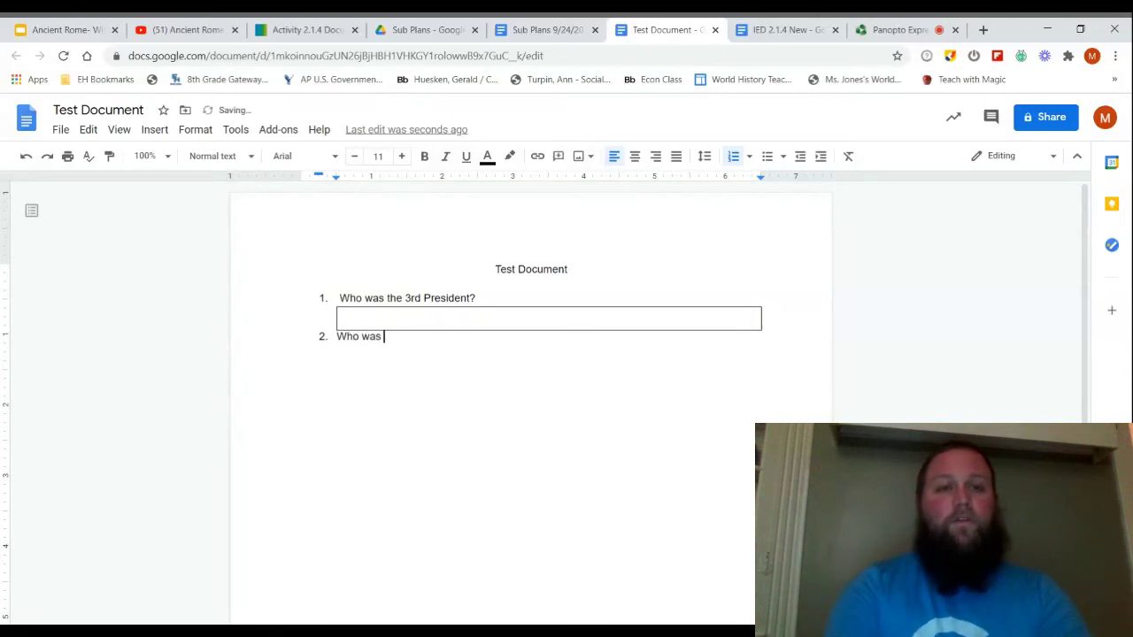
{"action": "type", "text": "the 4"}
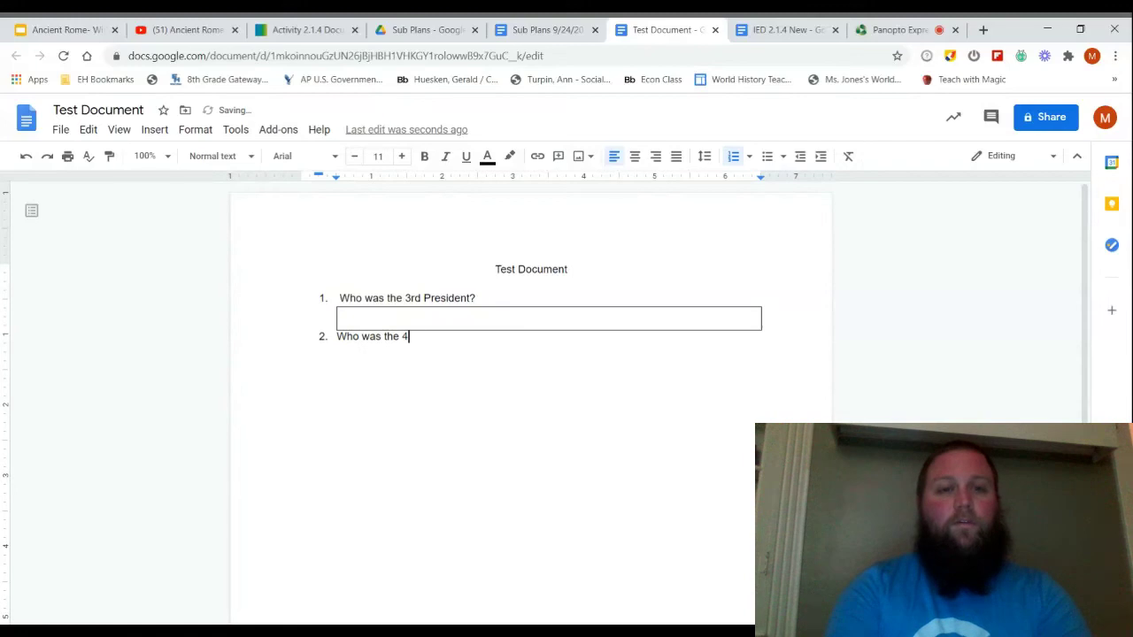
{"action": "type", "text": "th President?"}
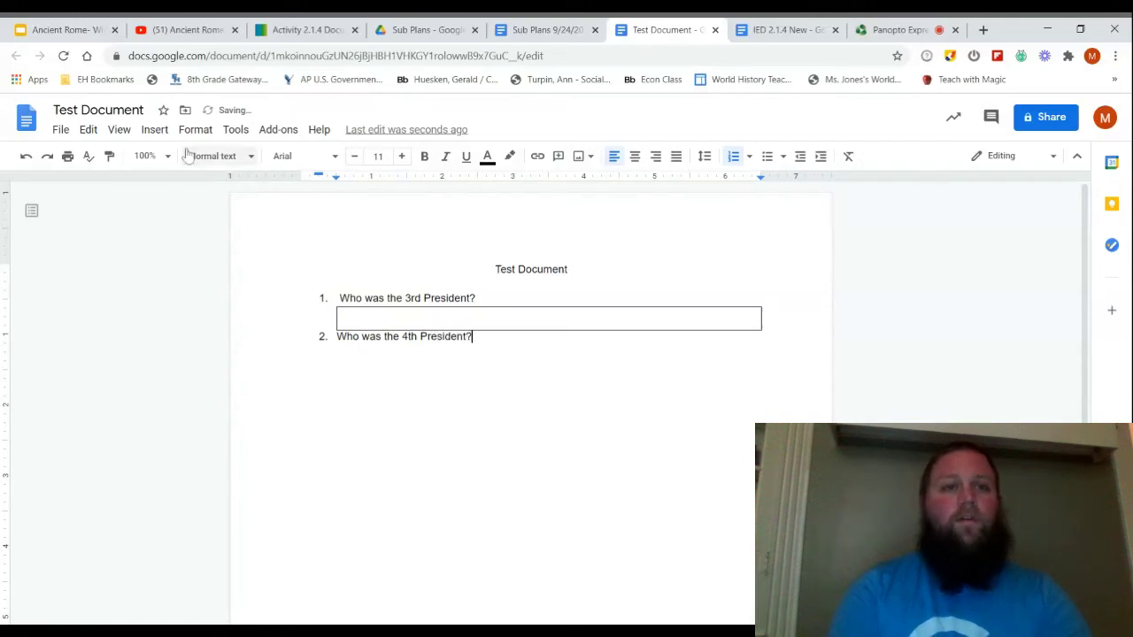
Add a 1x1 answer table below question 2 and move to empty item 3.
{"action": "left_click", "coordinate": [155, 129]}
{"action": "mouse_move", "coordinate": [177, 180]}
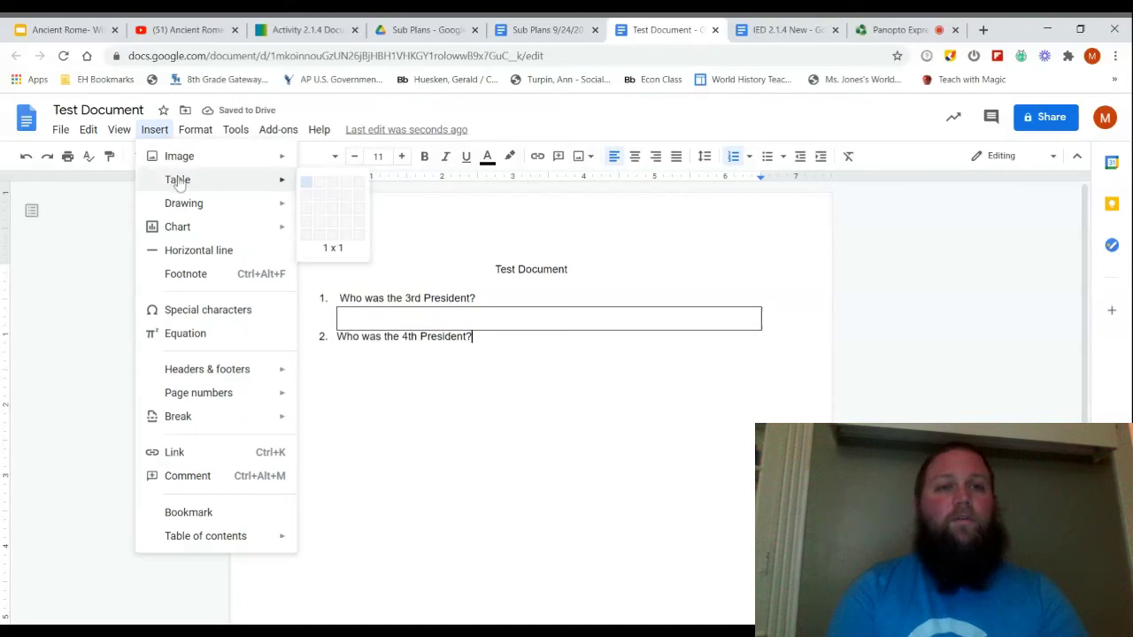
{"action": "left_click", "coordinate": [307, 185]}
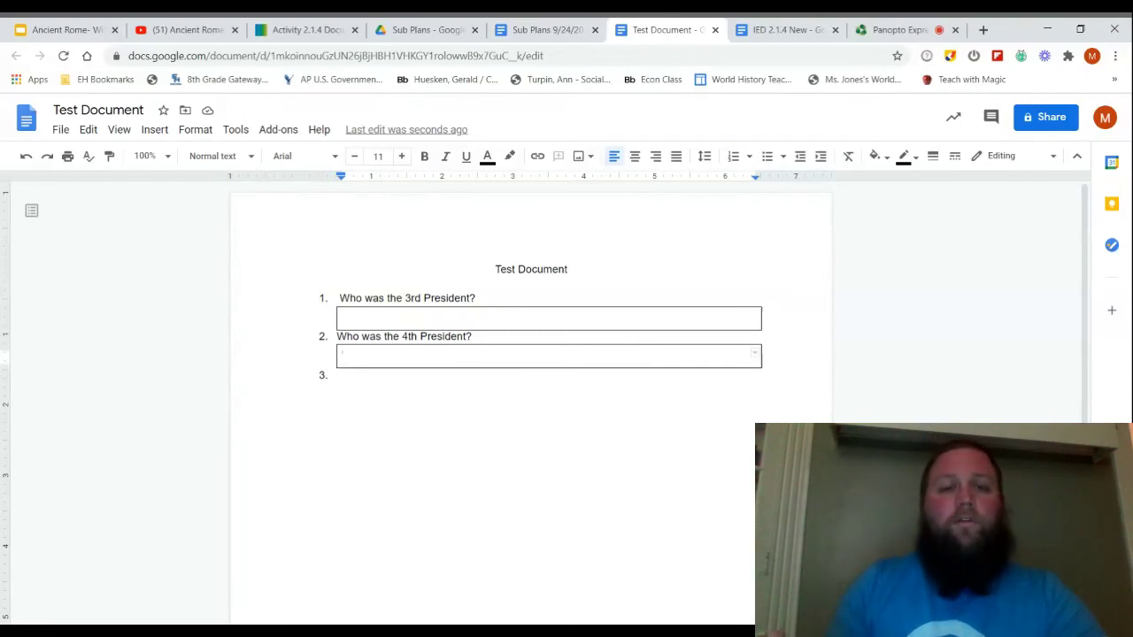
{"action": "left_click", "coordinate": [338, 375]}
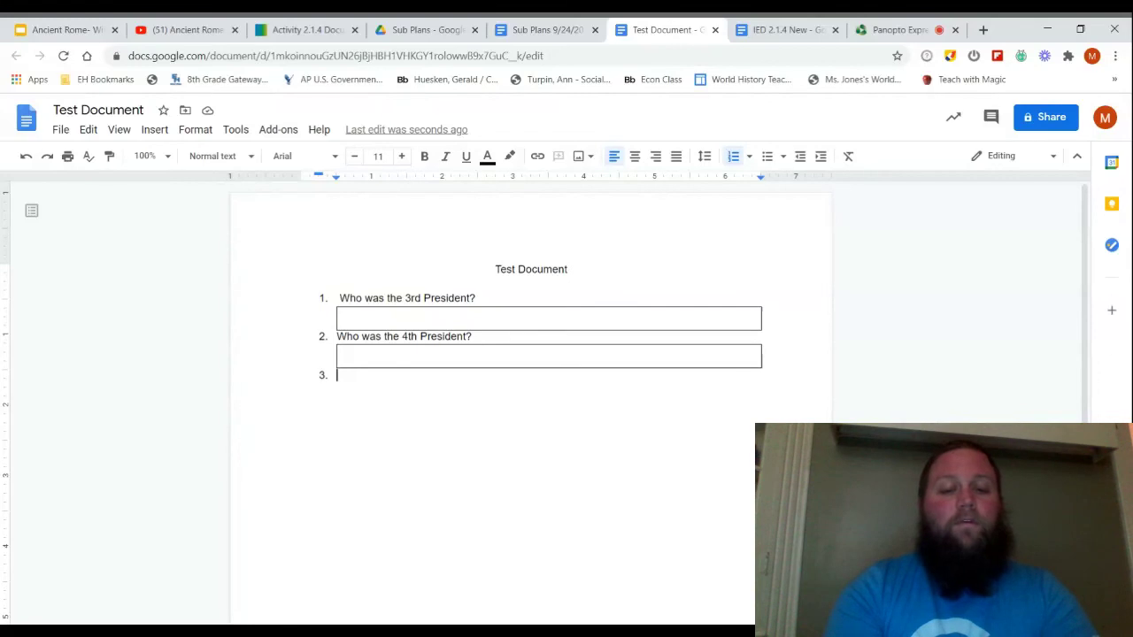
Write 'Thomas Jefferson was the _______ President.' as item 3, then delete the underscore blank.
{"action": "type", "text": "Tho"}
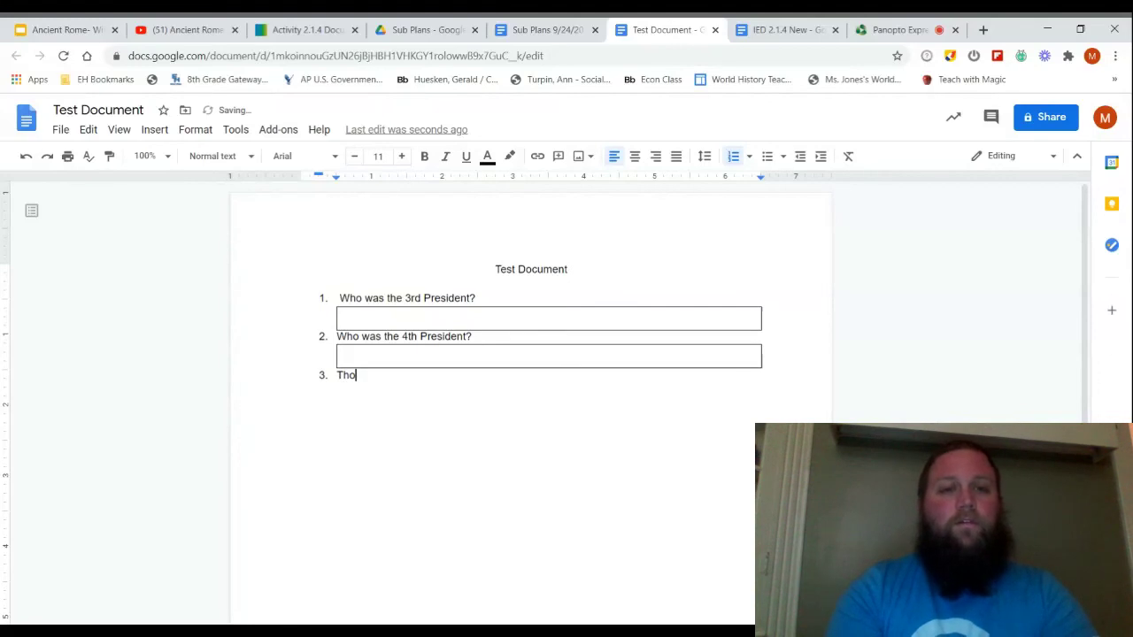
{"action": "type", "text": "mas Jeff"}
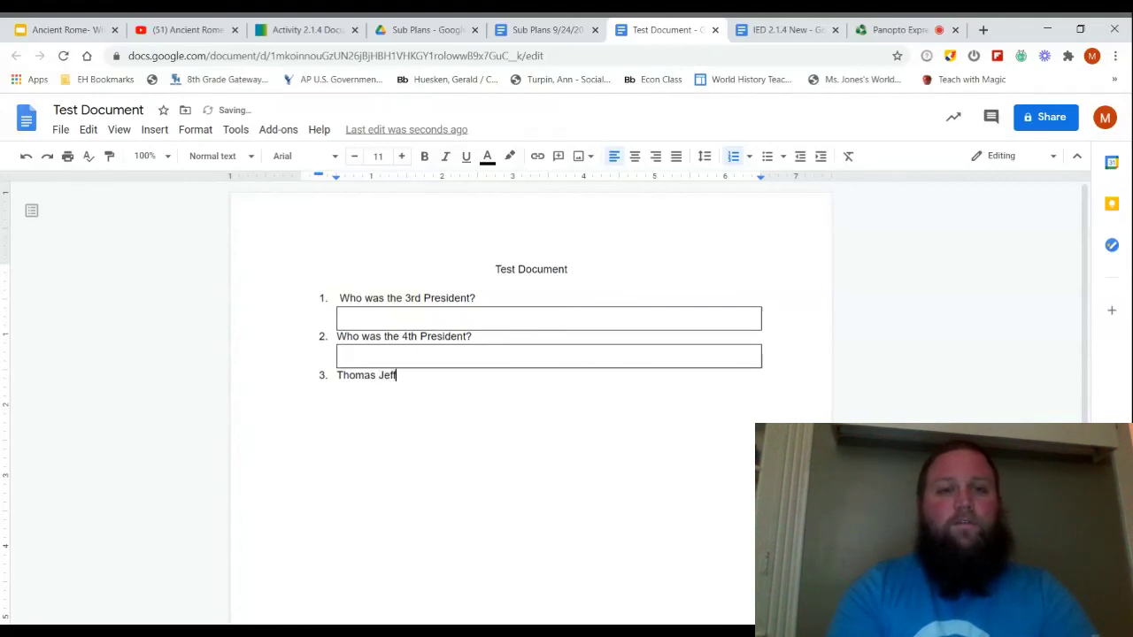
{"action": "type", "text": "erson "}
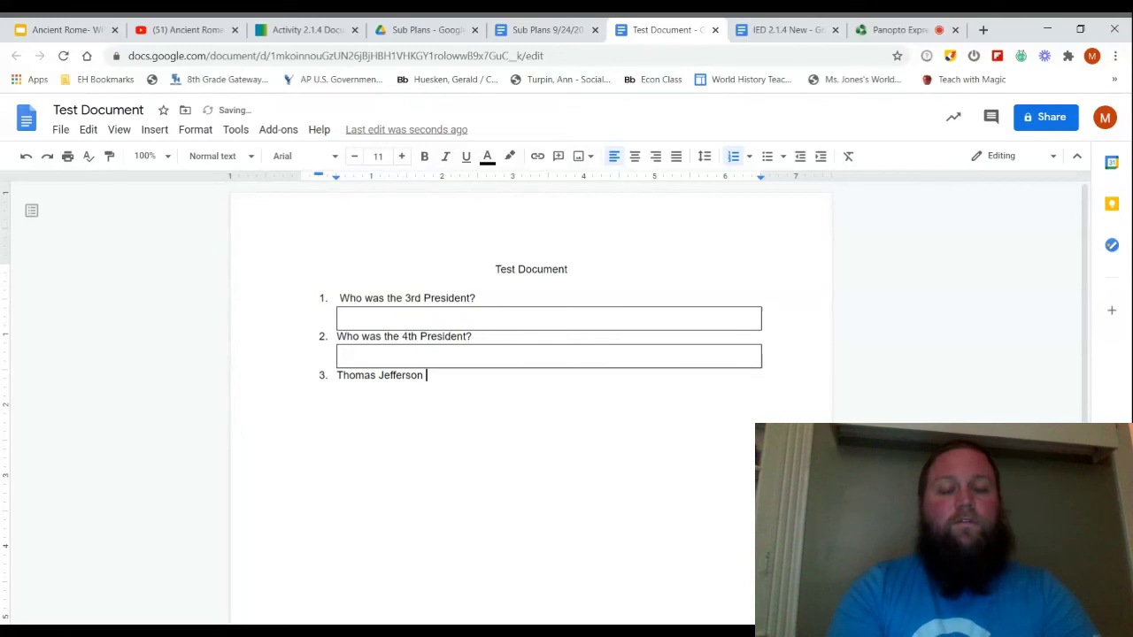
{"action": "type", "text": "was the ___"}
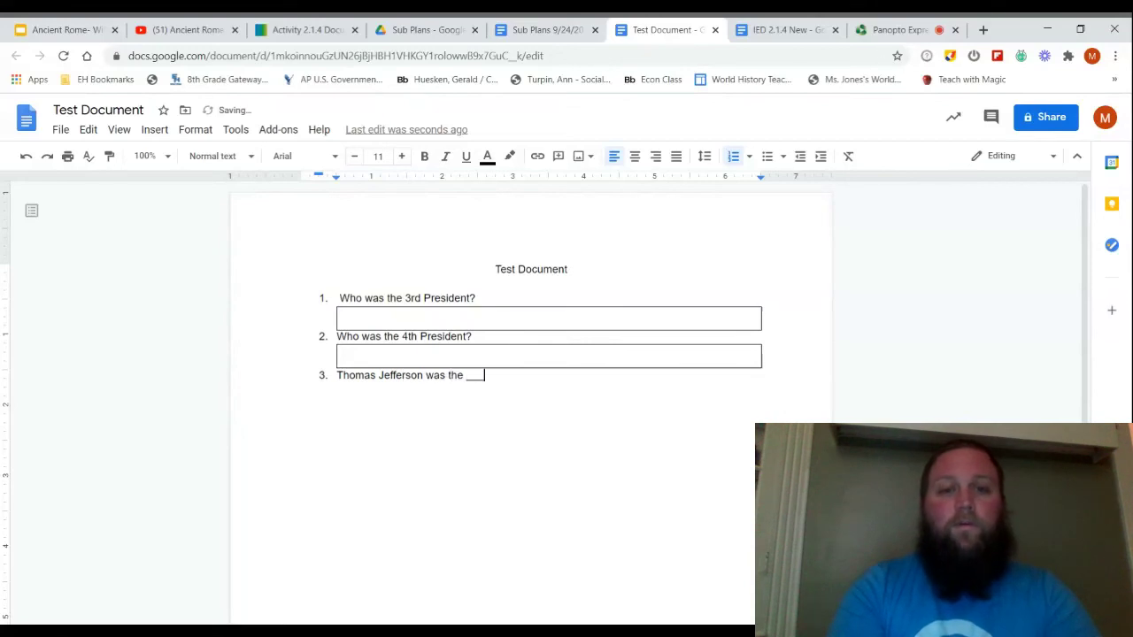
{"action": "type", "text": "____ Preside"}
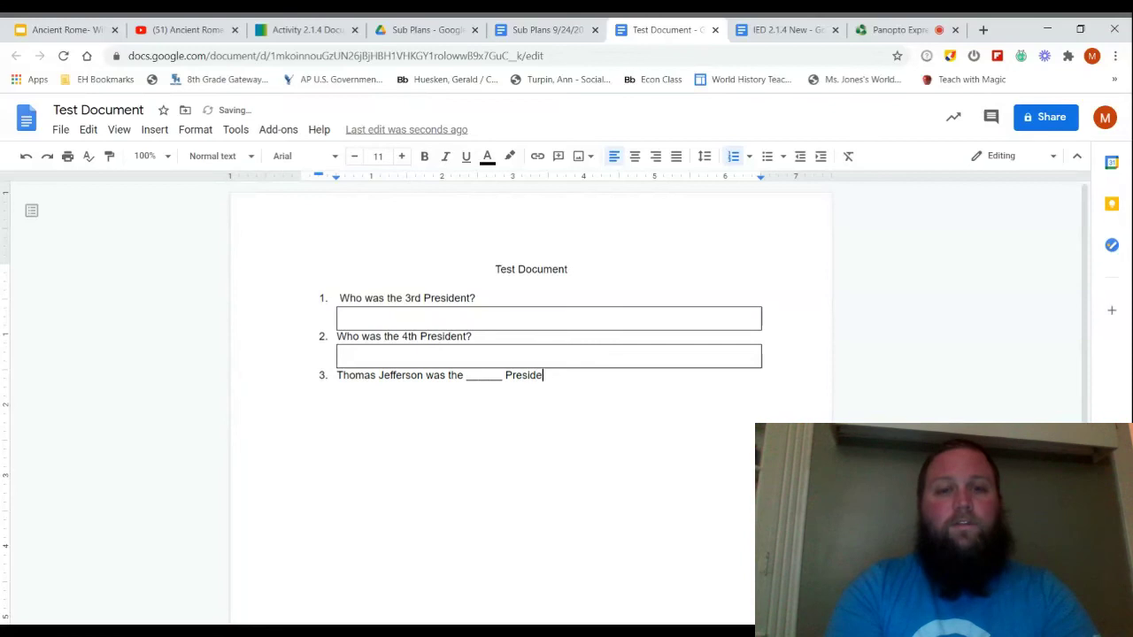
{"action": "type", "text": "nt."}
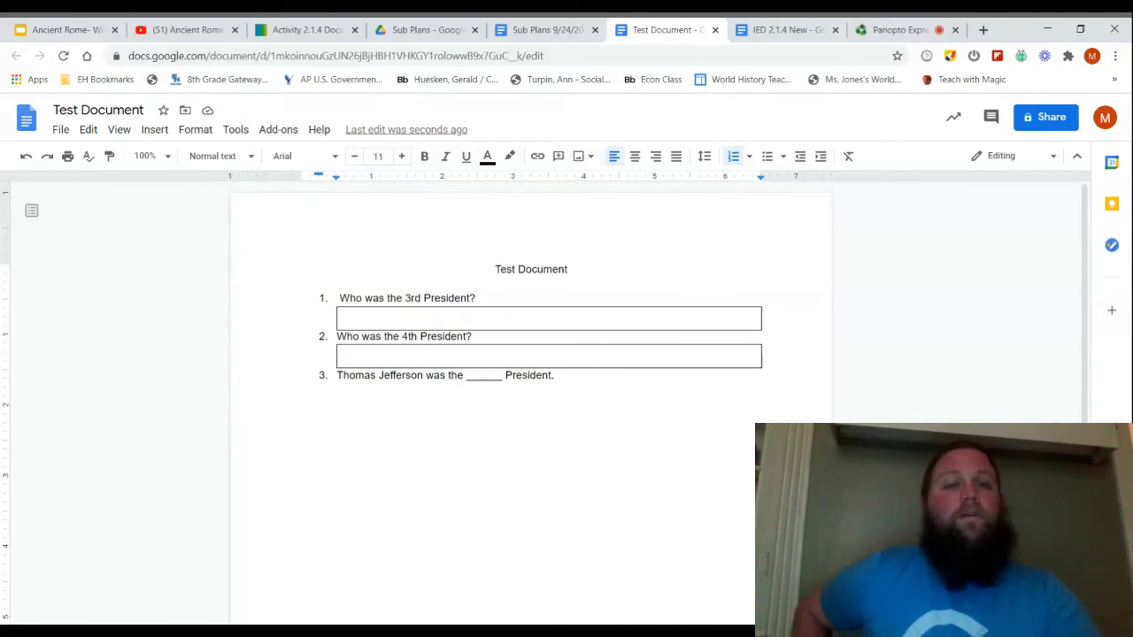
{"action": "type", "text": "jksfehuewkfnkewf"}
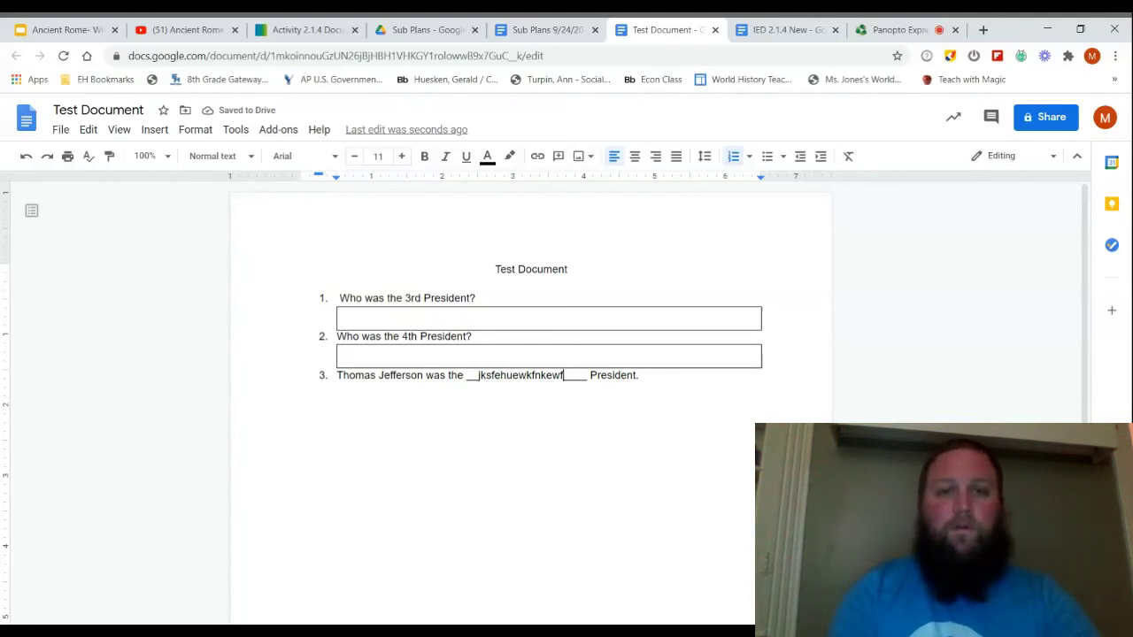
{"action": "key", "text": "BackSpace"}
{"action": "key", "text": "BackSpace"}
{"action": "key", "text": "BackSpace"}
{"action": "key", "text": "BackSpace"}
{"action": "key", "text": "BackSpace"}
{"action": "key", "text": "BackSpace"}
{"action": "key", "text": "BackSpace"}
{"action": "key", "text": "BackSpace"}
{"action": "key", "text": "BackSpace"}
{"action": "key", "text": "BackSpace"}
{"action": "key", "text": "BackSpace"}
{"action": "key", "text": "BackSpace"}
{"action": "key", "text": "BackSpace"}
{"action": "key", "text": "BackSpace"}
{"action": "key", "text": "BackSpace"}
{"action": "key", "text": "BackSpace"}
{"action": "key", "text": "BackSpace"}
{"action": "key", "text": "BackSpace"}
{"action": "key", "text": "BackSpace"}
{"action": "key", "text": "BackSpace"}
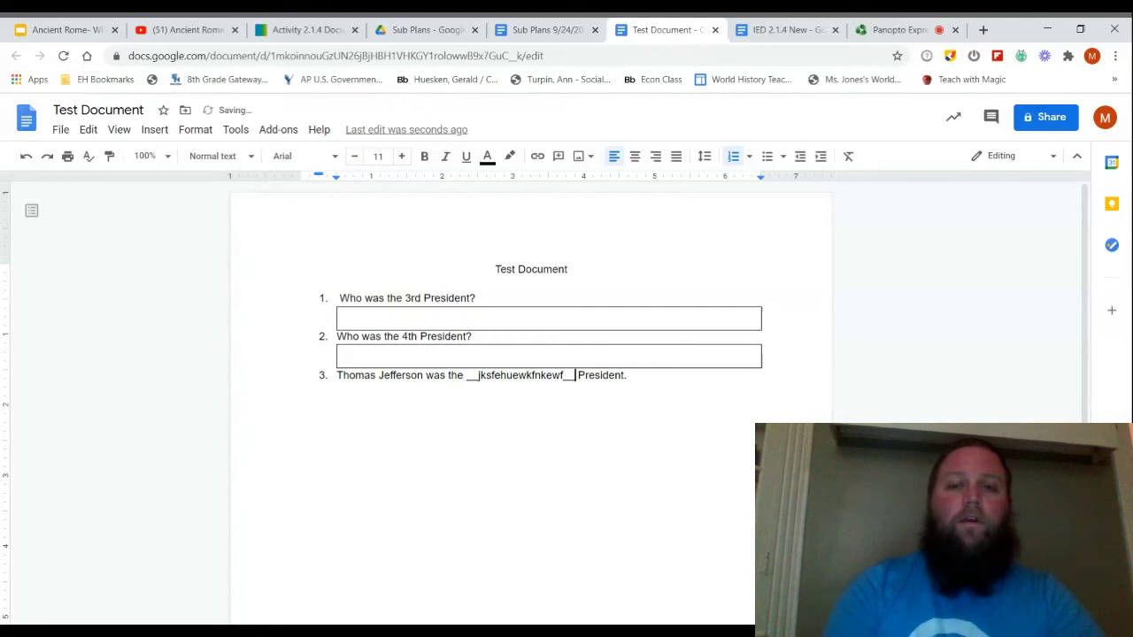
{"action": "key", "text": "BackSpace"}
{"action": "key", "text": "BackSpace"}
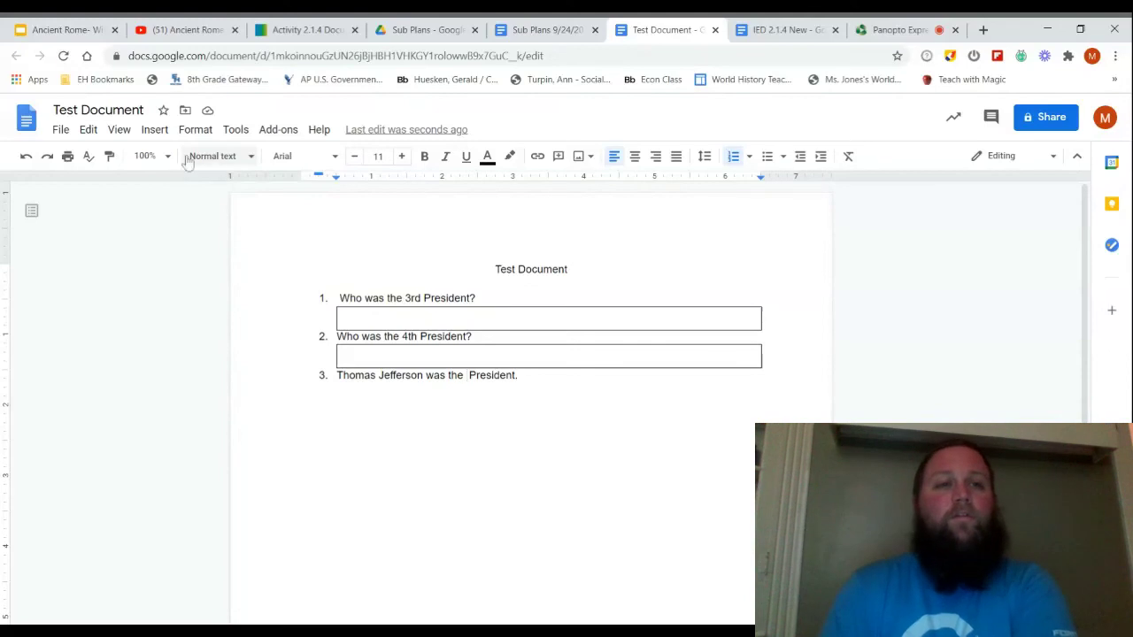
Insert an equation using the underline command in item 3's gap to form an empty blank.
{"action": "left_click", "coordinate": [156, 133]}
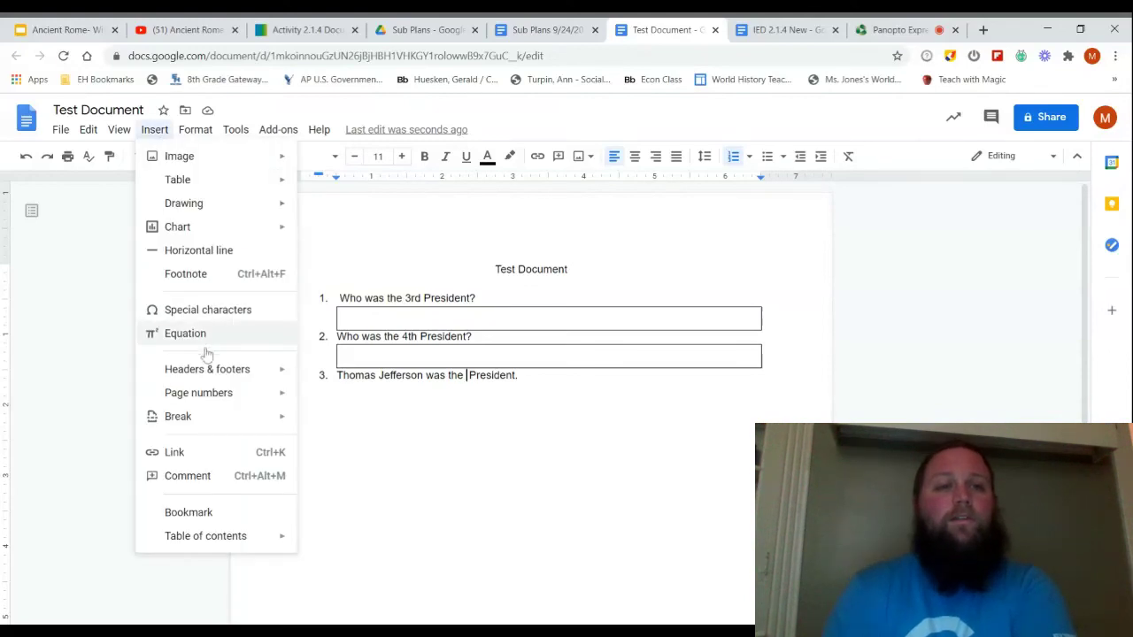
{"action": "left_click", "coordinate": [183, 335]}
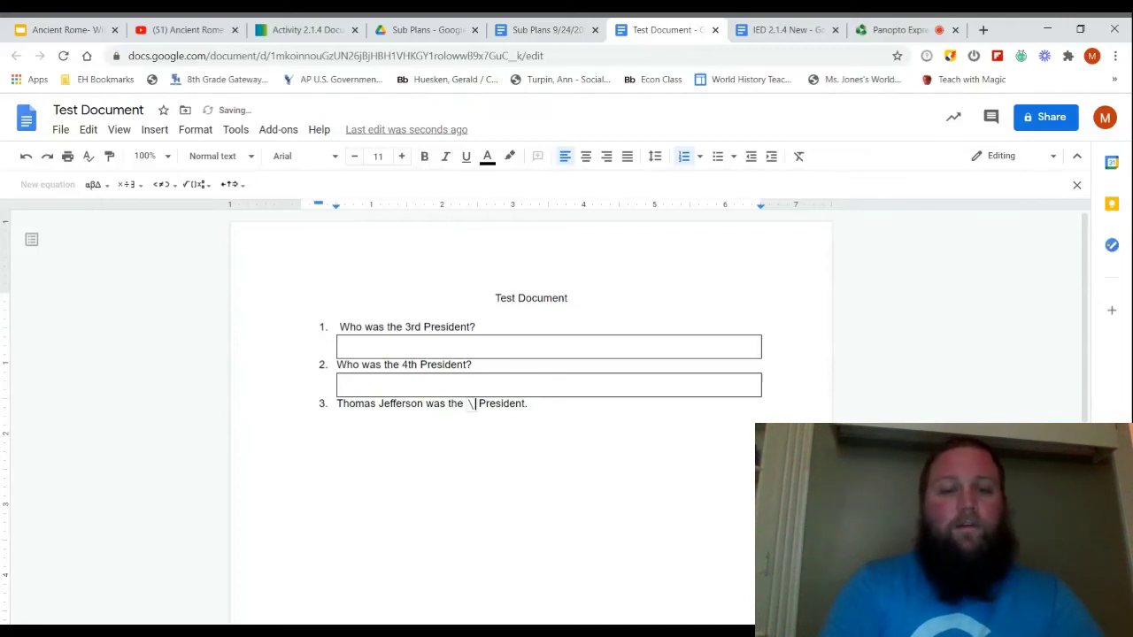
{"action": "type", "text": "underl"}
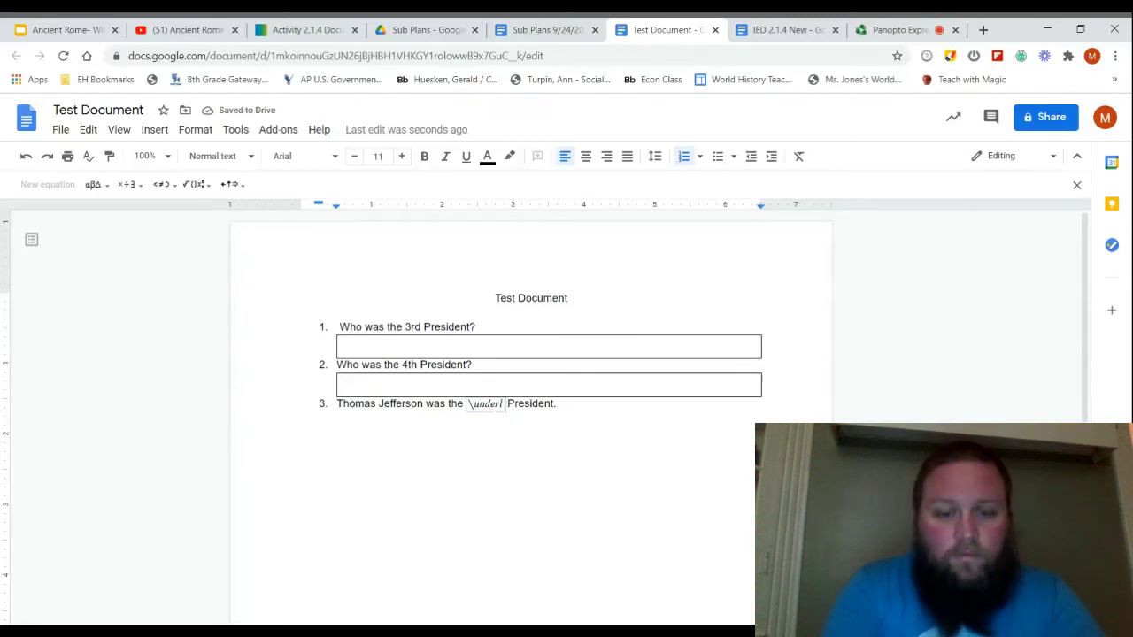
{"action": "type", "text": "ine"}
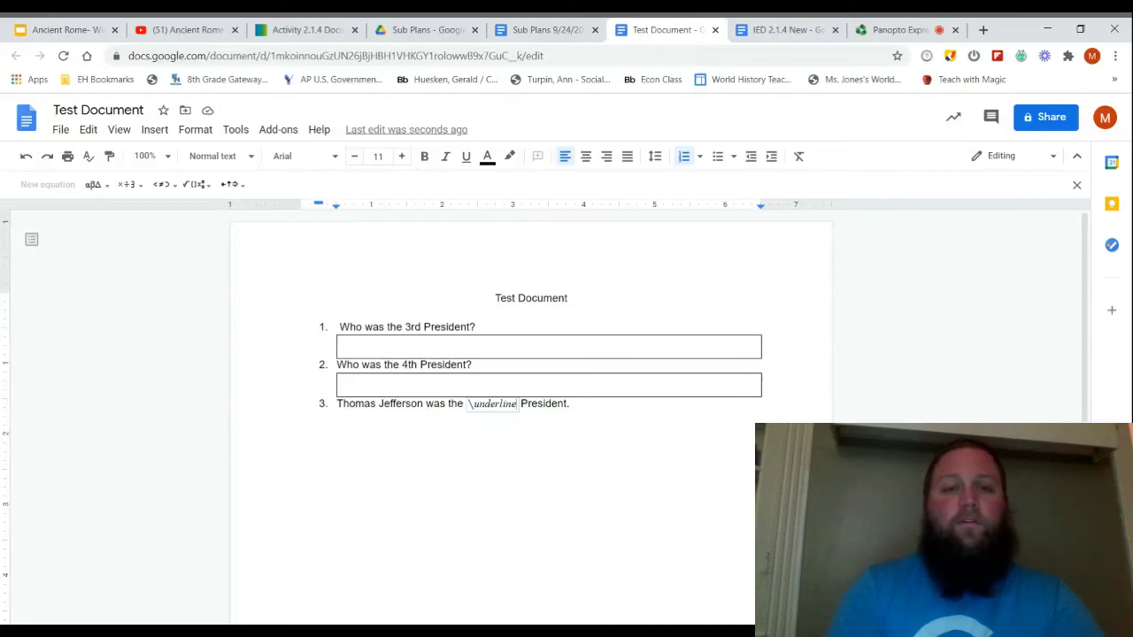
{"action": "key", "text": "space"}
{"action": "key", "text": "space"}
{"action": "key", "text": "space"}
{"action": "key", "text": "space"}
{"action": "key", "text": "space"}
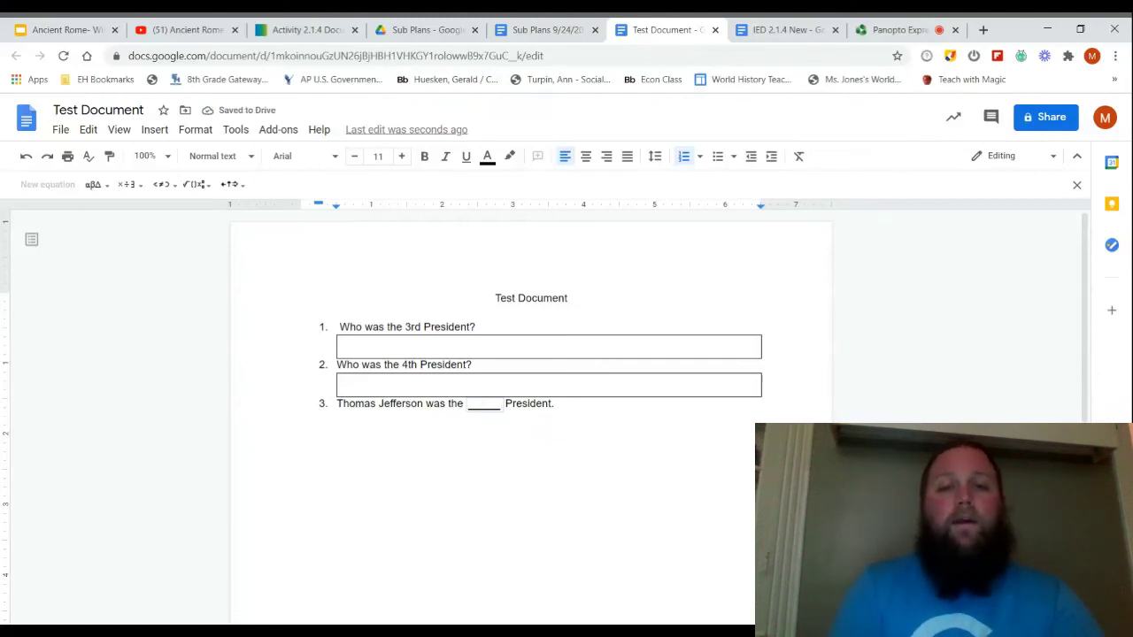
{"action": "left_click", "coordinate": [555, 404]}
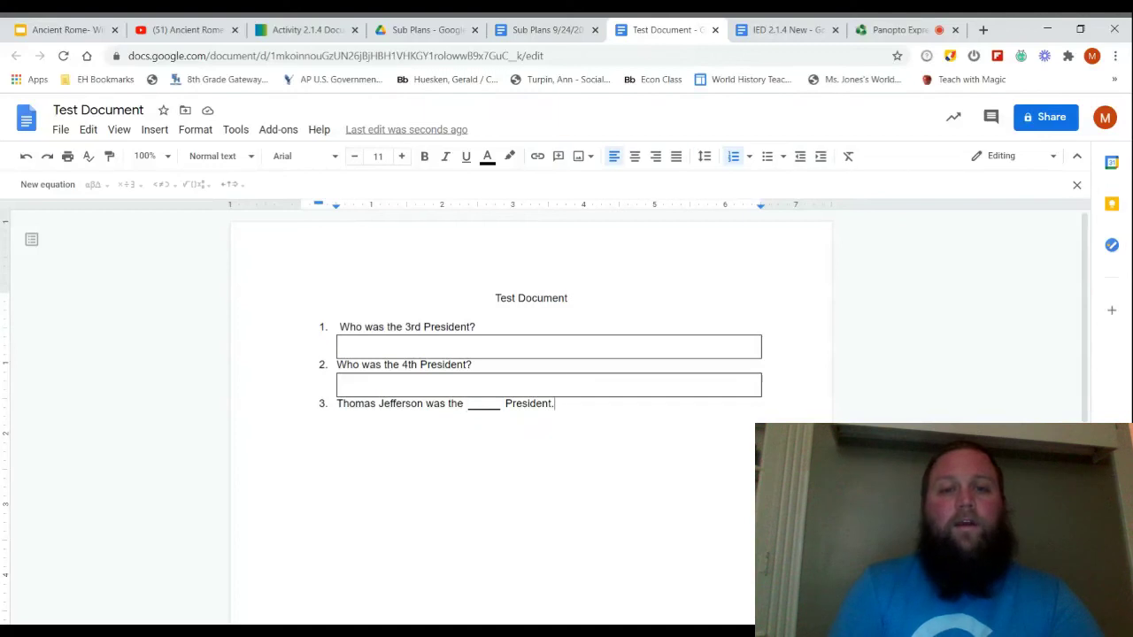
{"action": "left_click", "coordinate": [484, 403]}
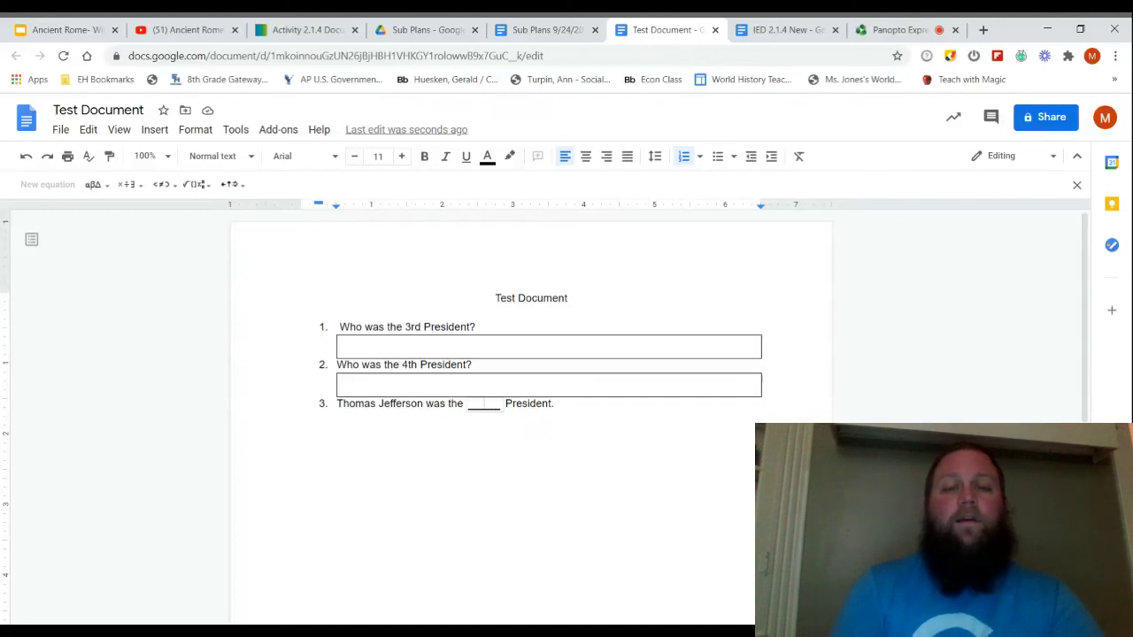
Fill item 3's underlined blank with '3rd', removing stray test letters.
{"action": "type", "text": "3rd"}
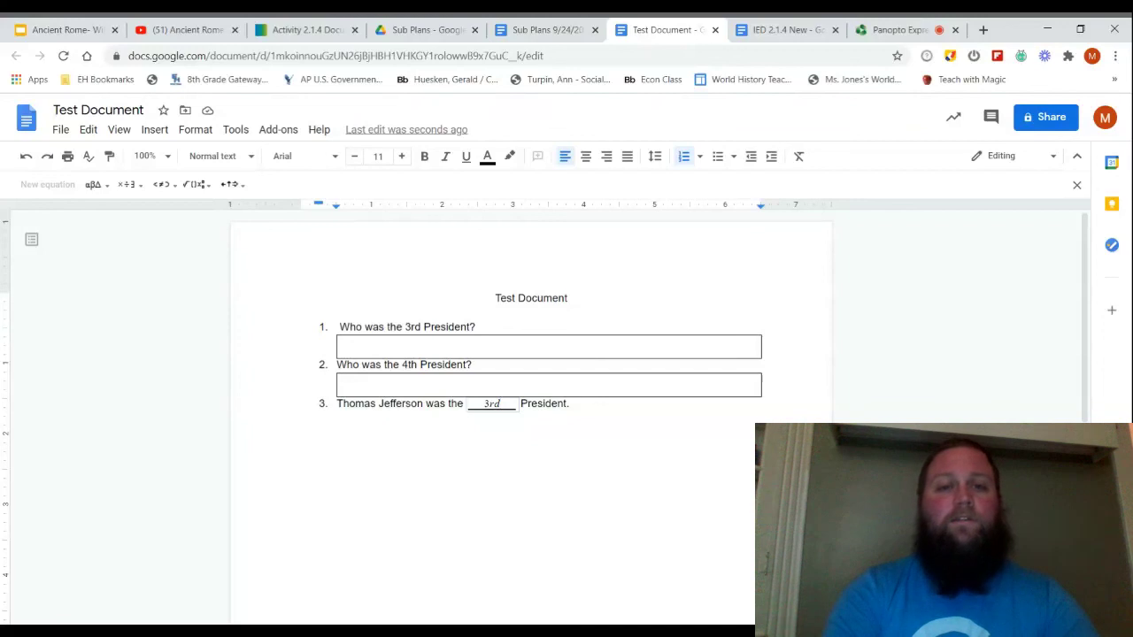
{"action": "type", "text": "jfwenjfnewjfnejwknffenwfnwek"}
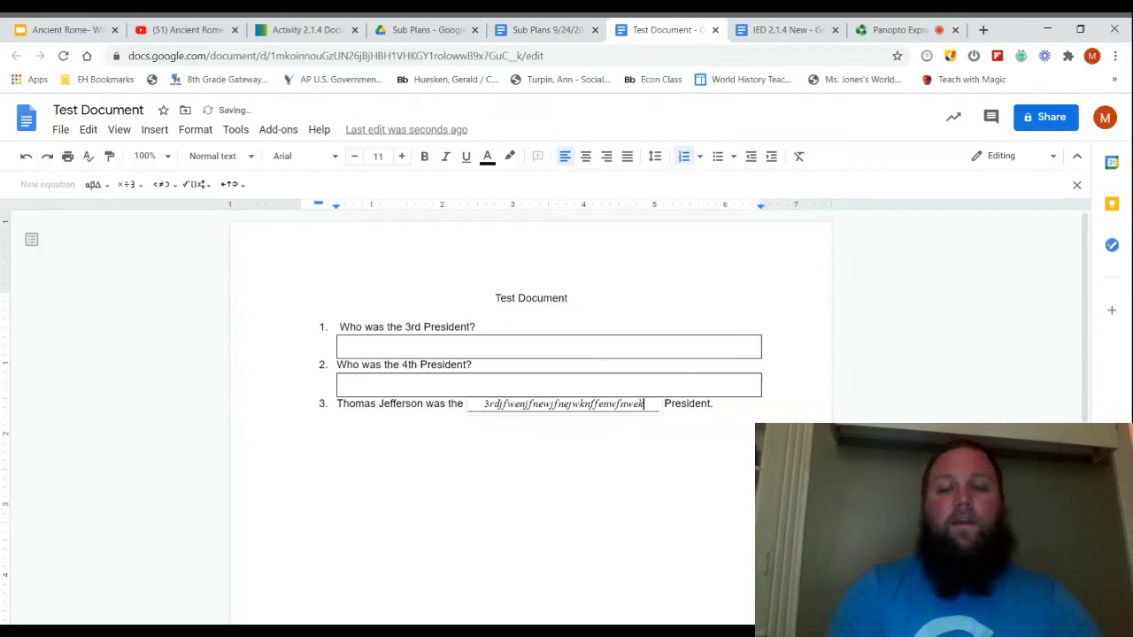
{"action": "key", "text": "BackSpace"}
{"action": "key", "text": "BackSpace"}
{"action": "key", "text": "BackSpace"}
{"action": "key", "text": "BackSpace"}
{"action": "key", "text": "BackSpace"}
{"action": "key", "text": "BackSpace"}
{"action": "key", "text": "BackSpace"}
{"action": "key", "text": "BackSpace"}
{"action": "key", "text": "BackSpace"}
{"action": "key", "text": "BackSpace"}
{"action": "key", "text": "BackSpace"}
{"action": "key", "text": "BackSpace"}
{"action": "key", "text": "BackSpace"}
{"action": "key", "text": "BackSpace"}
{"action": "key", "text": "BackSpace"}
{"action": "key", "text": "BackSpace"}
{"action": "key", "text": "BackSpace"}
{"action": "key", "text": "BackSpace"}
{"action": "key", "text": "BackSpace"}
{"action": "key", "text": "BackSpace"}
{"action": "key", "text": "BackSpace"}
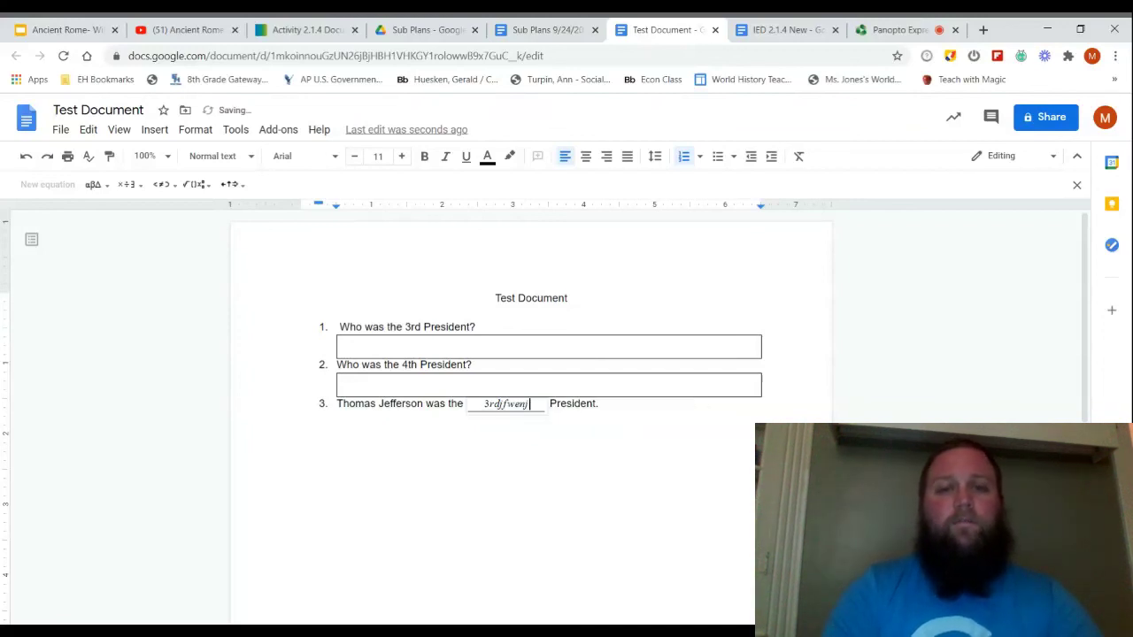
{"action": "key", "text": "BackSpace"}
{"action": "key", "text": "BackSpace"}
{"action": "key", "text": "BackSpace"}
{"action": "key", "text": "BackSpace"}
{"action": "key", "text": "BackSpace"}
{"action": "key", "text": "BackSpace"}
{"action": "key", "text": "BackSpace"}
{"action": "key", "text": "BackSpace"}
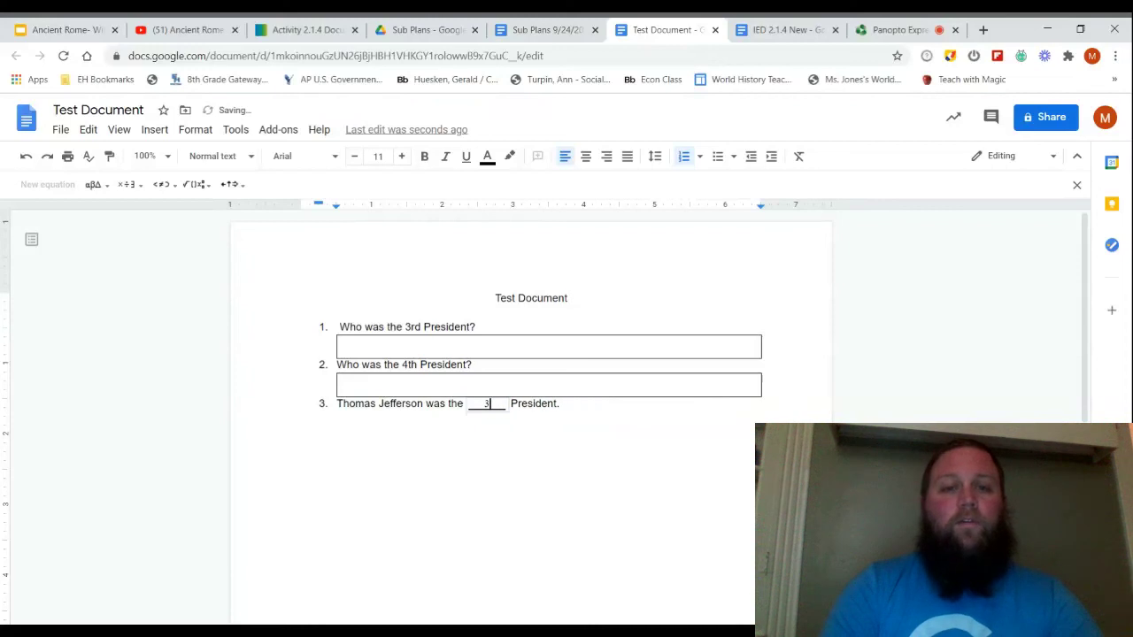
{"action": "type", "text": "rd"}
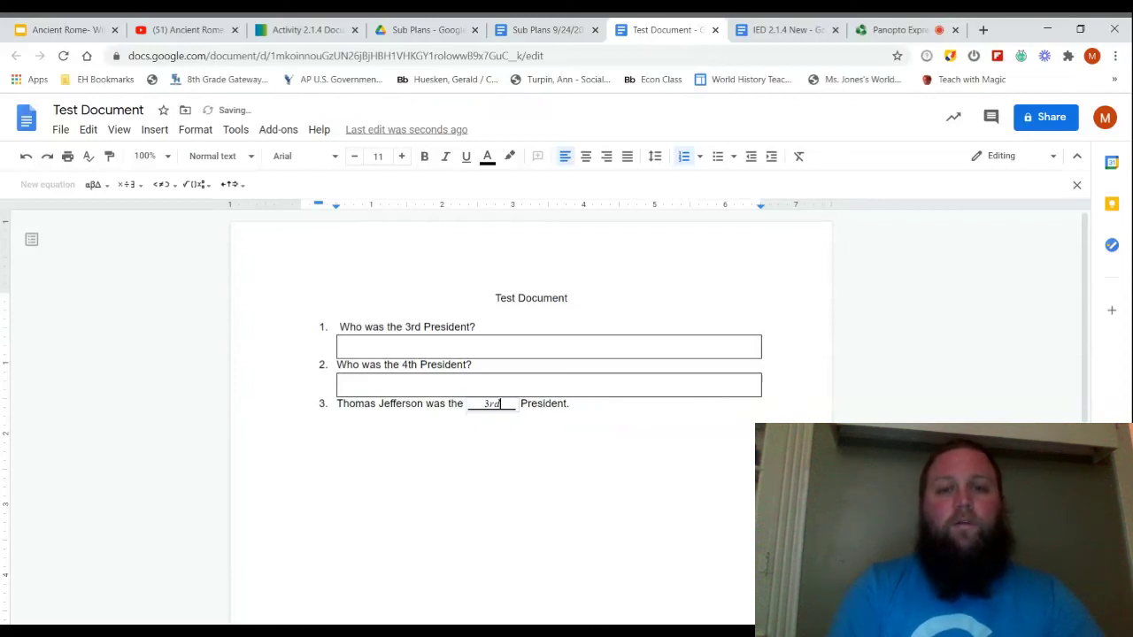
{"action": "left_click", "coordinate": [570, 404]}
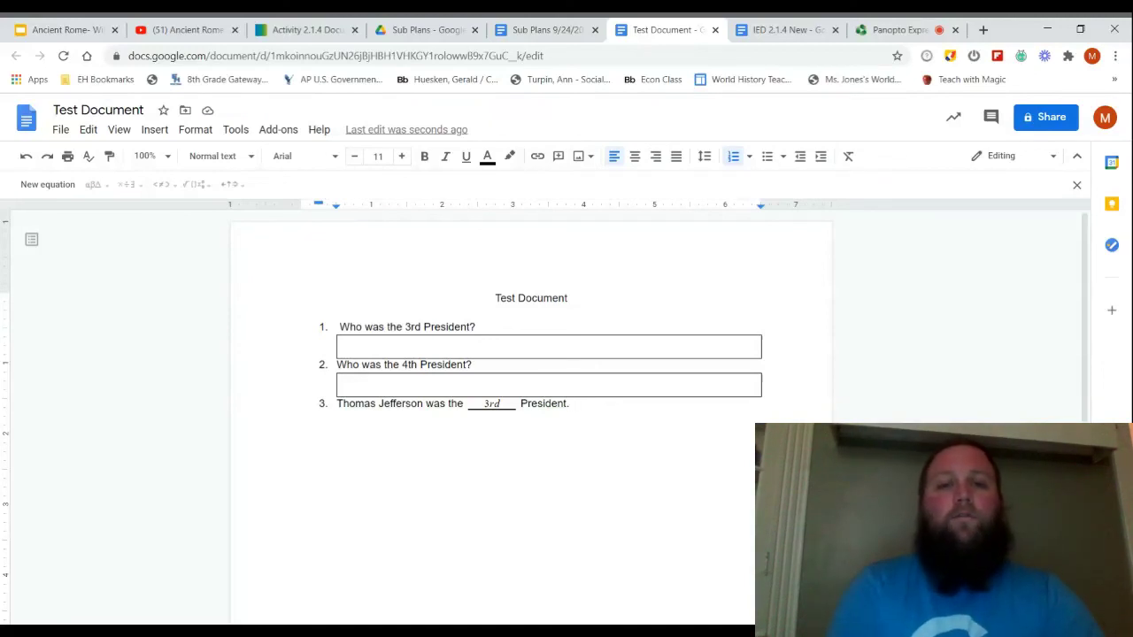
{"action": "left_click", "coordinate": [341, 347]}
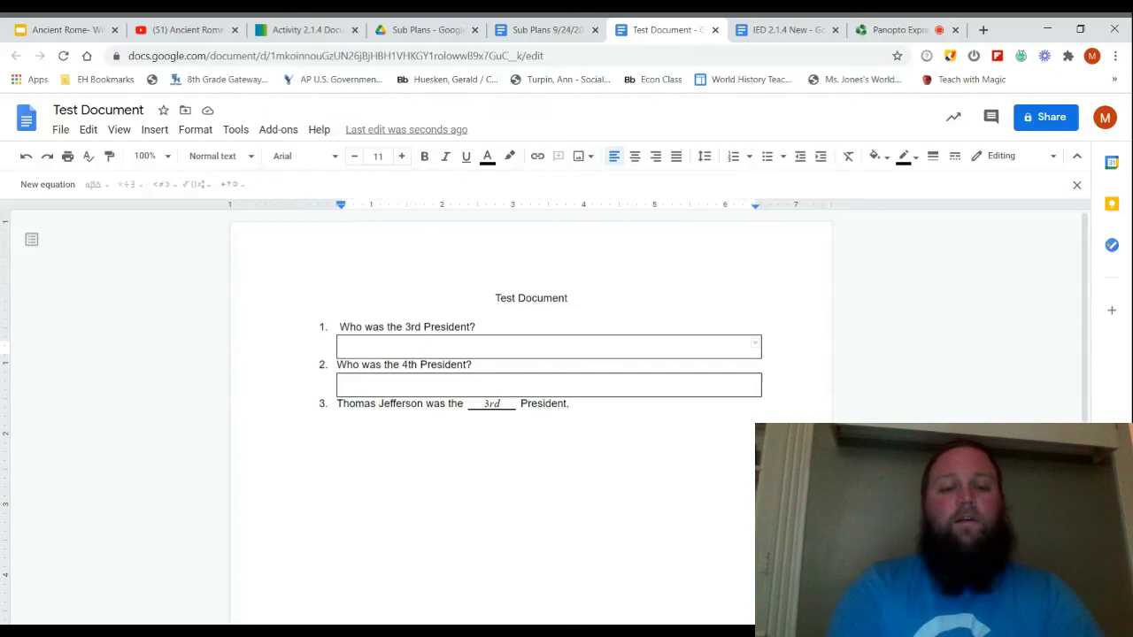
Type 'TJ' in question 1's answer box and 'JM' in question 2's answer box.
{"action": "type", "text": "TJ"}
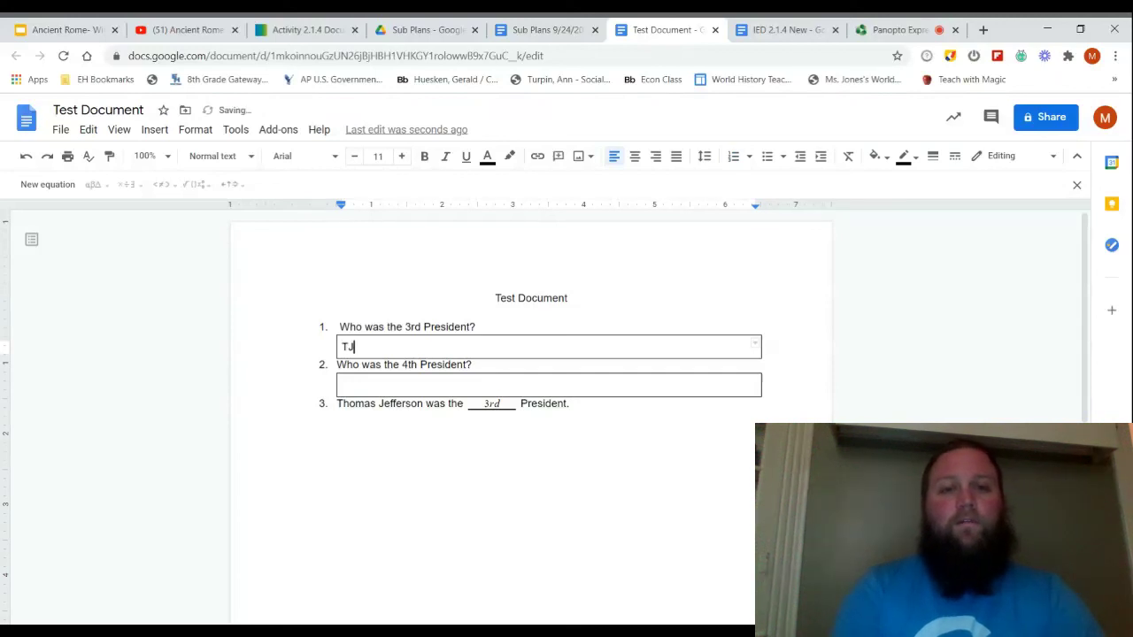
{"action": "left_click", "coordinate": [548, 385]}
{"action": "left_click", "coordinate": [343, 384]}
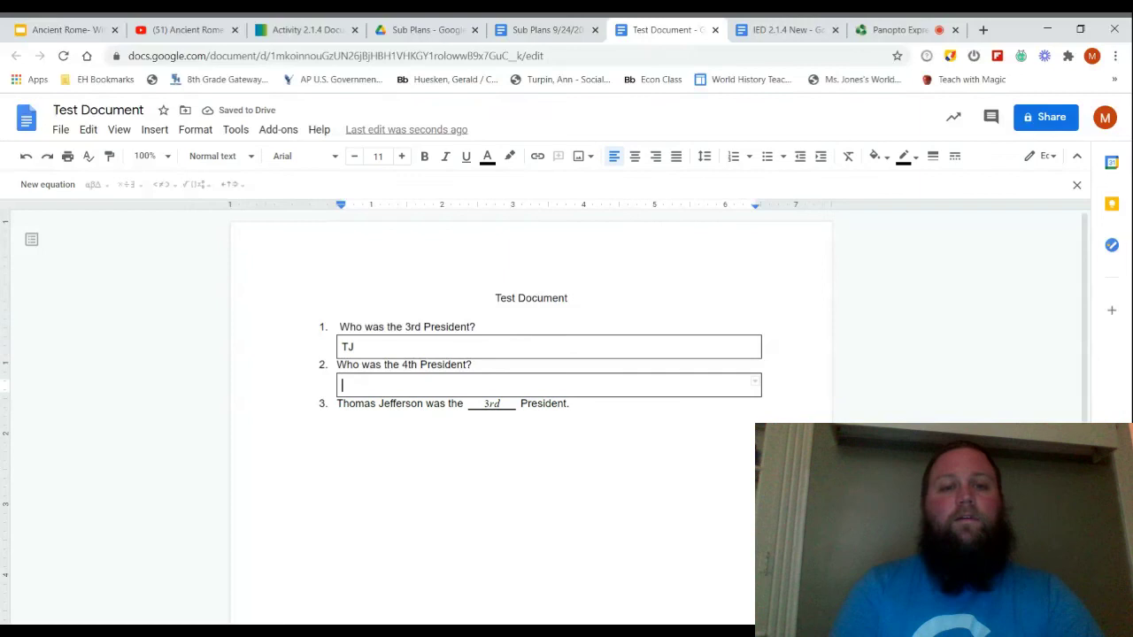
{"action": "type", "text": "JM"}
{"action": "key", "text": "Down"}
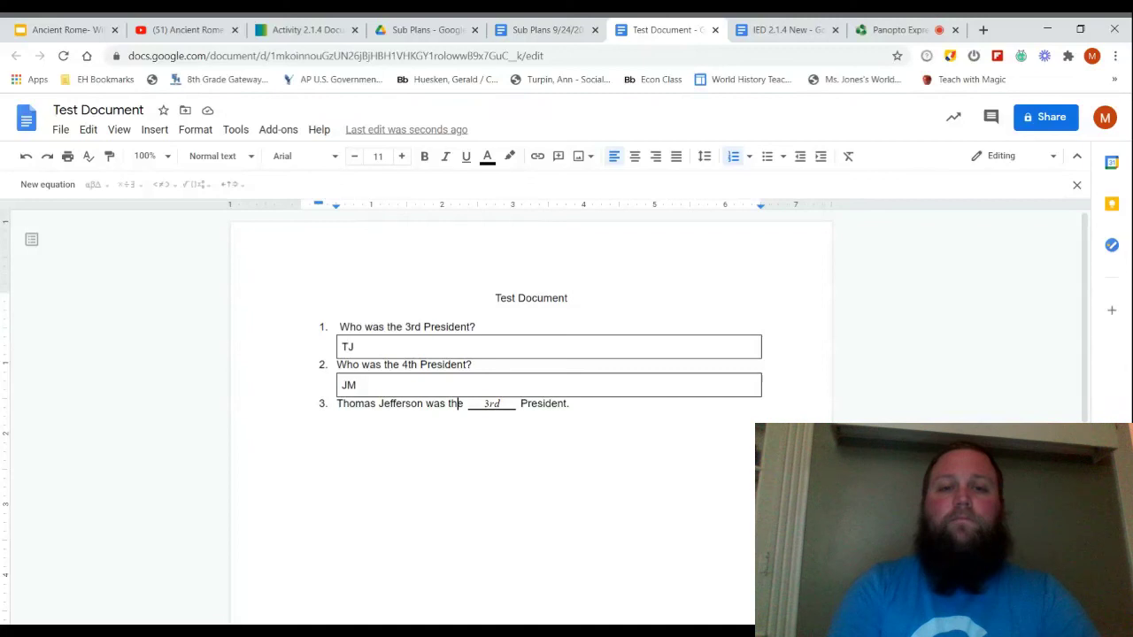
{"action": "left_click", "coordinate": [571, 403]}
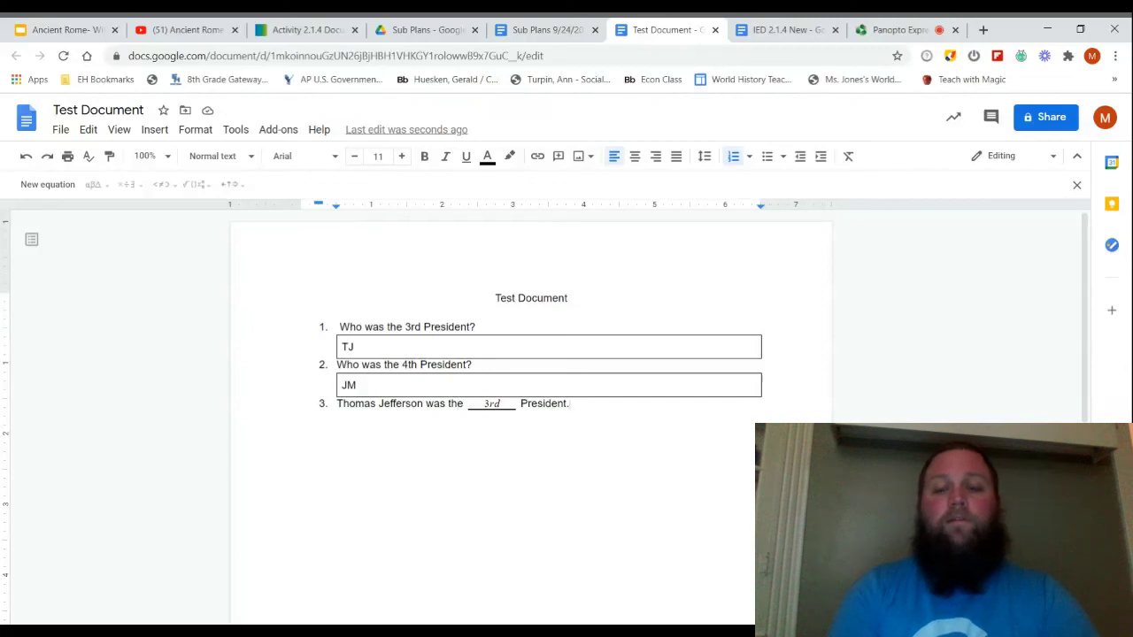
Start item 4 with 'George Washington was the' and add an empty \underline equation blank.
{"action": "key", "text": "Return"}
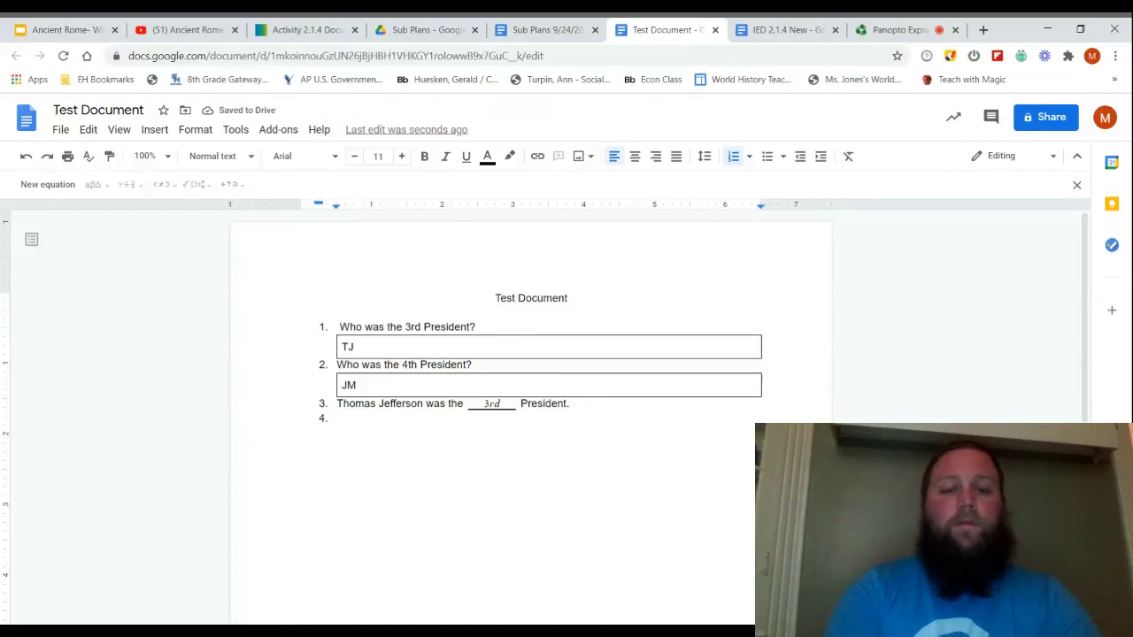
{"action": "type", "text": "George W"}
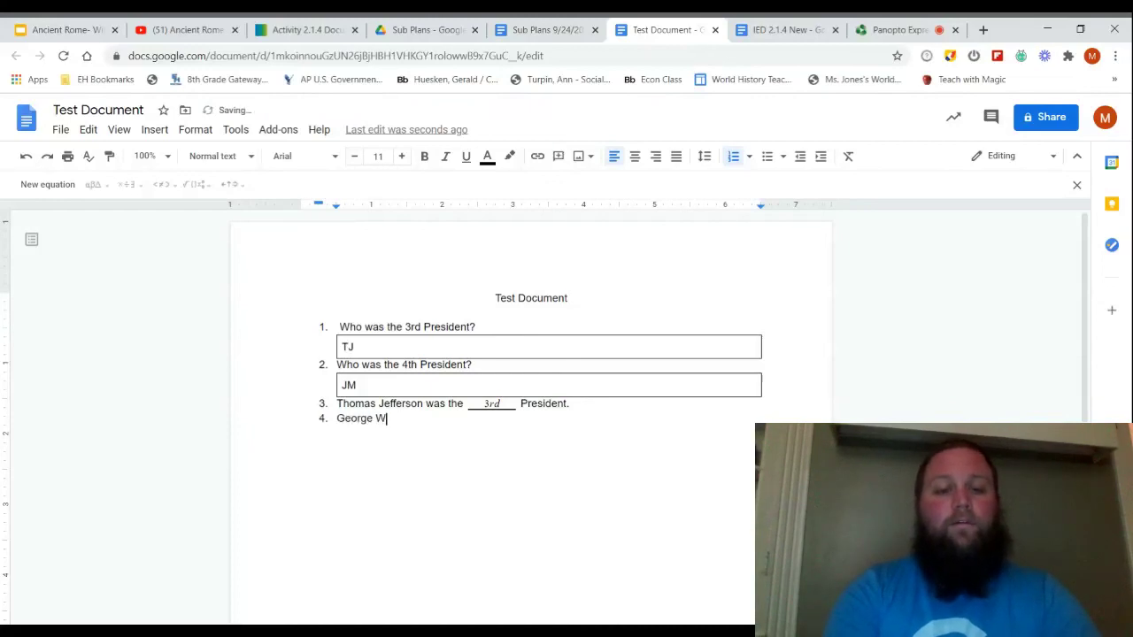
{"action": "type", "text": "ashington w"}
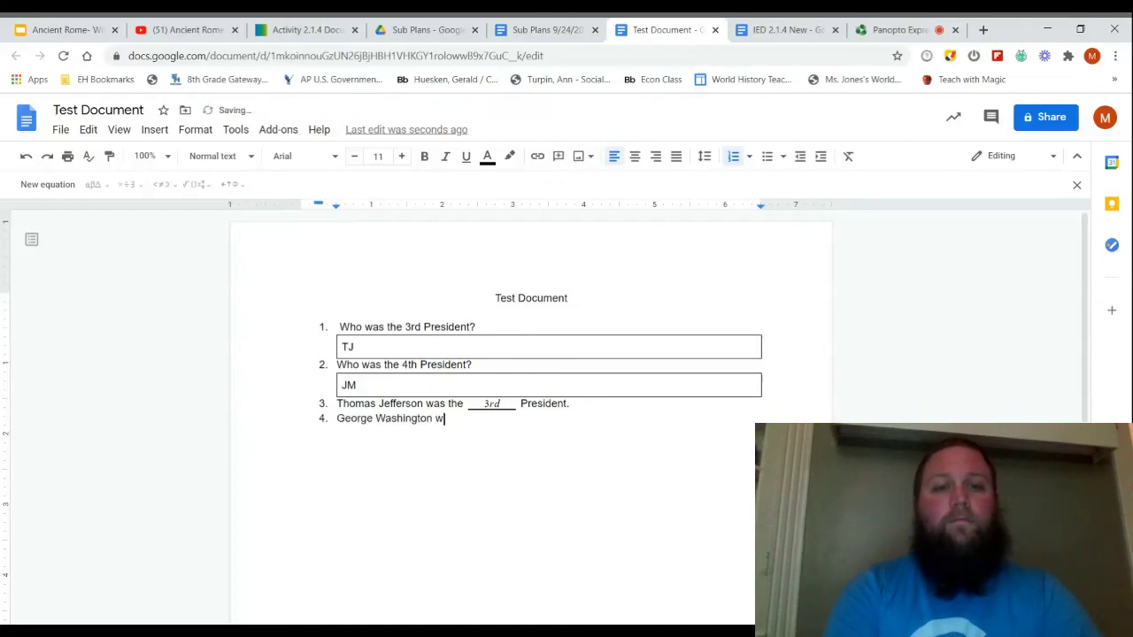
{"action": "type", "text": "as the"}
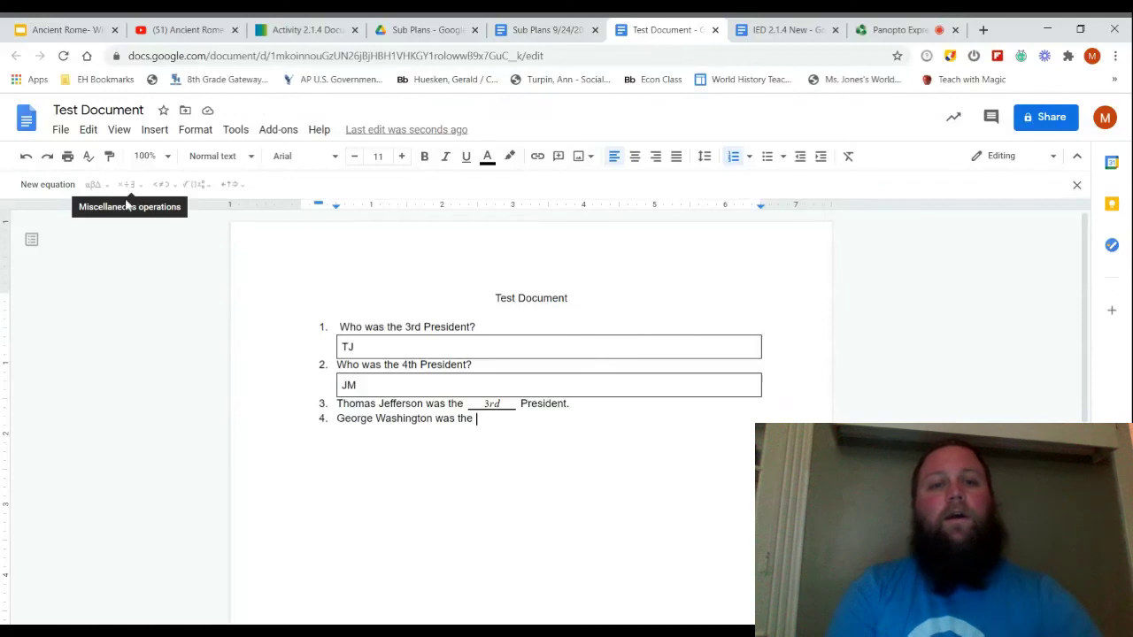
{"action": "left_click", "coordinate": [41, 186]}
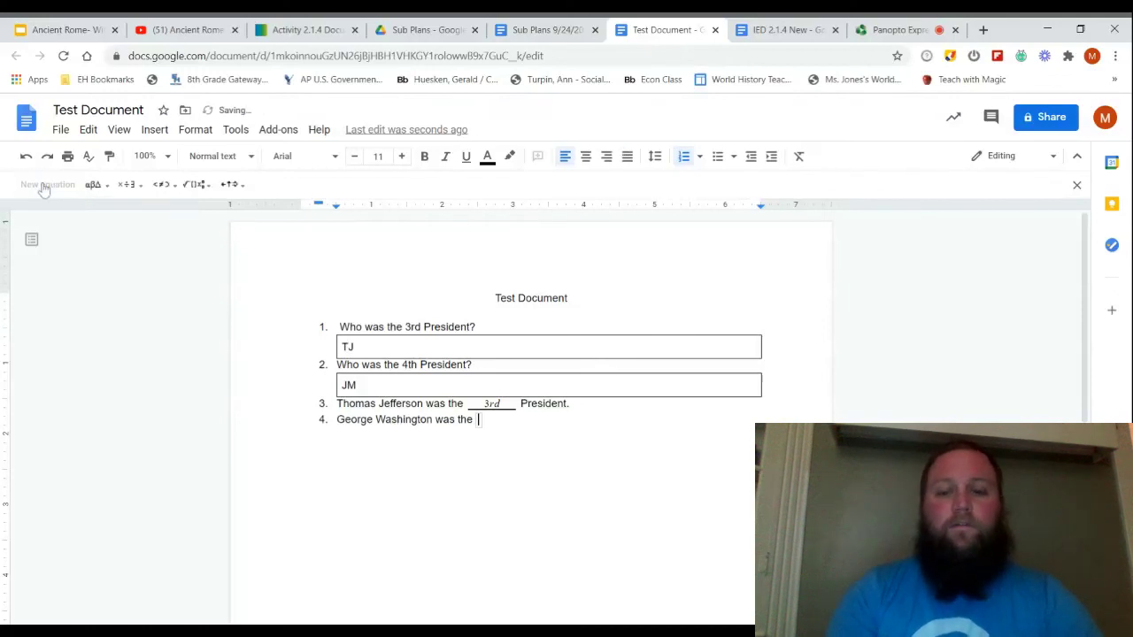
{"action": "type", "text": "\\underline"}
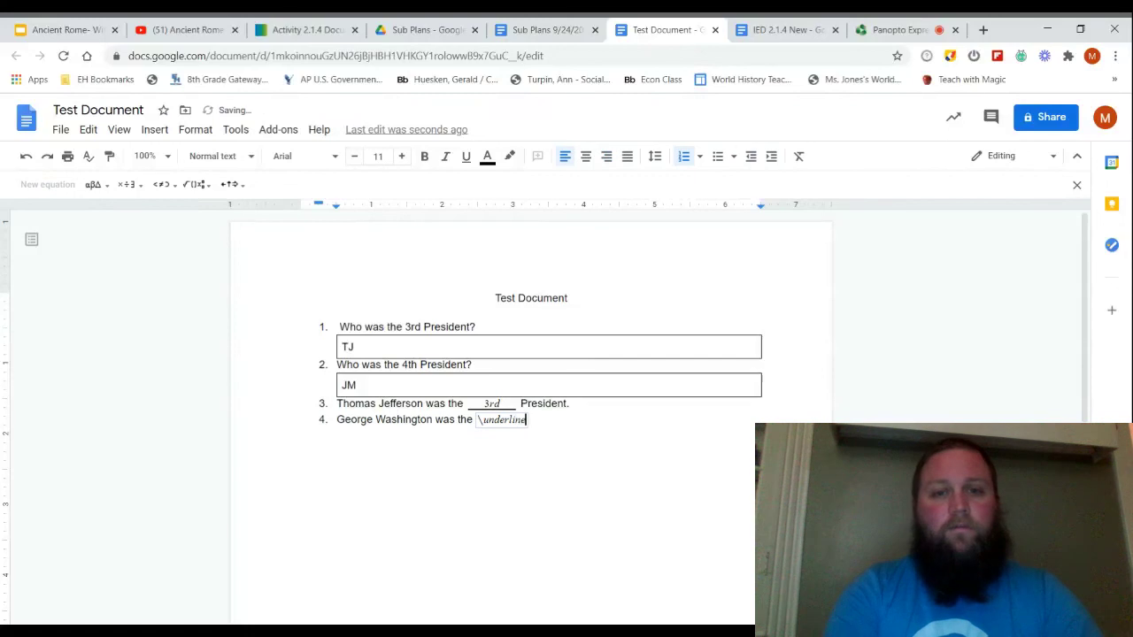
{"action": "key", "text": "space"}
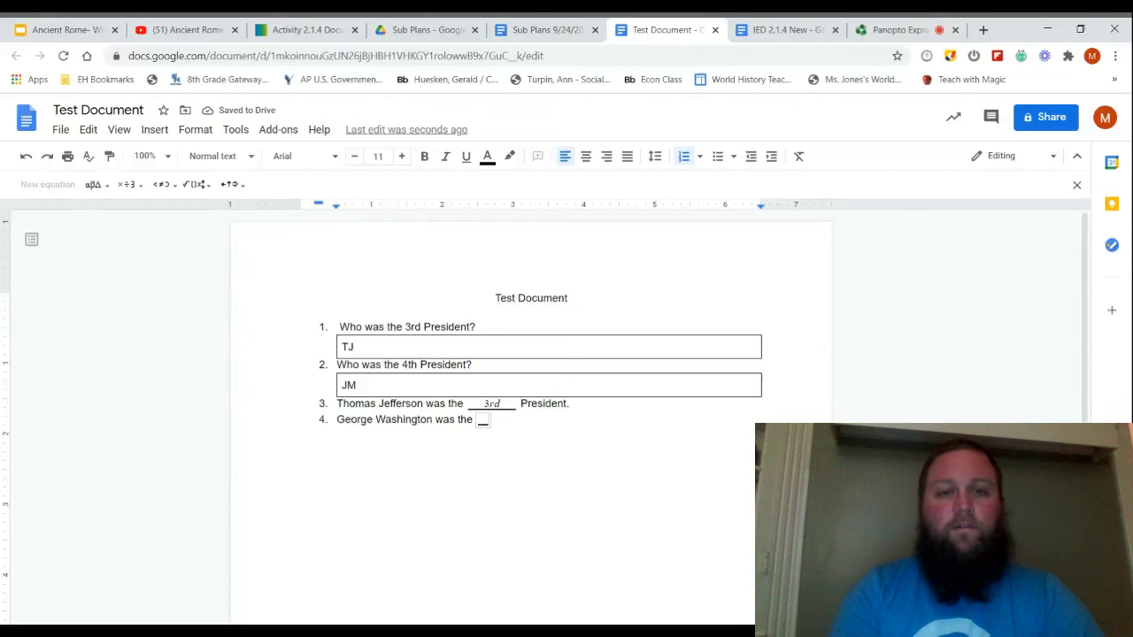
{"action": "key", "text": "Right"}
Add 'President' after the blank and fill the underlined blank with '1st'.
{"action": "type", "text": "P"}
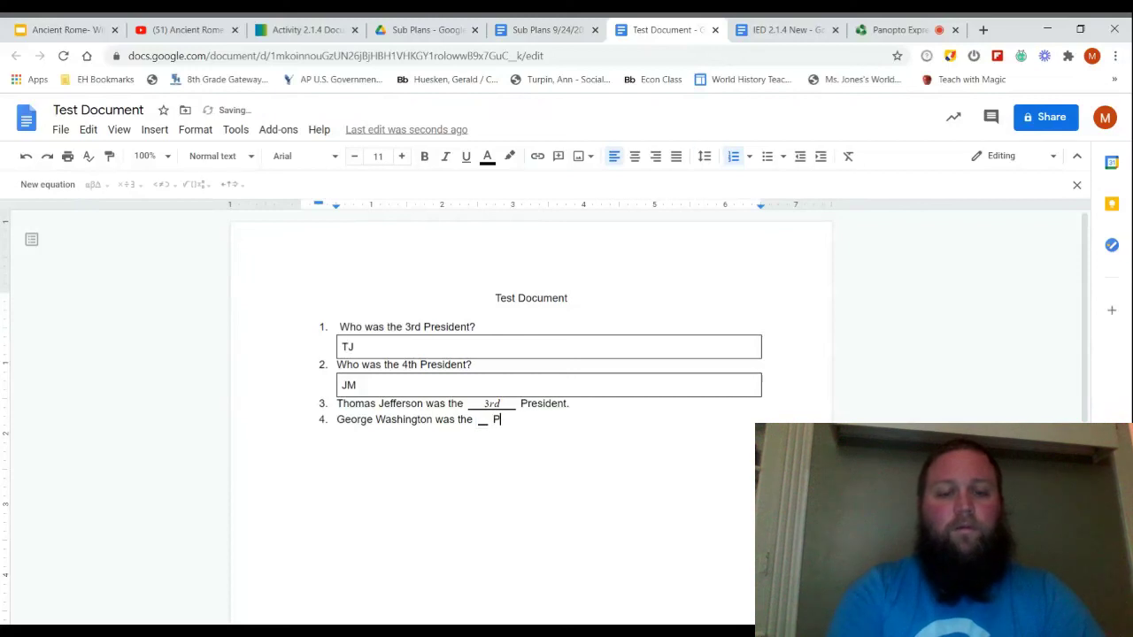
{"action": "type", "text": "resident"}
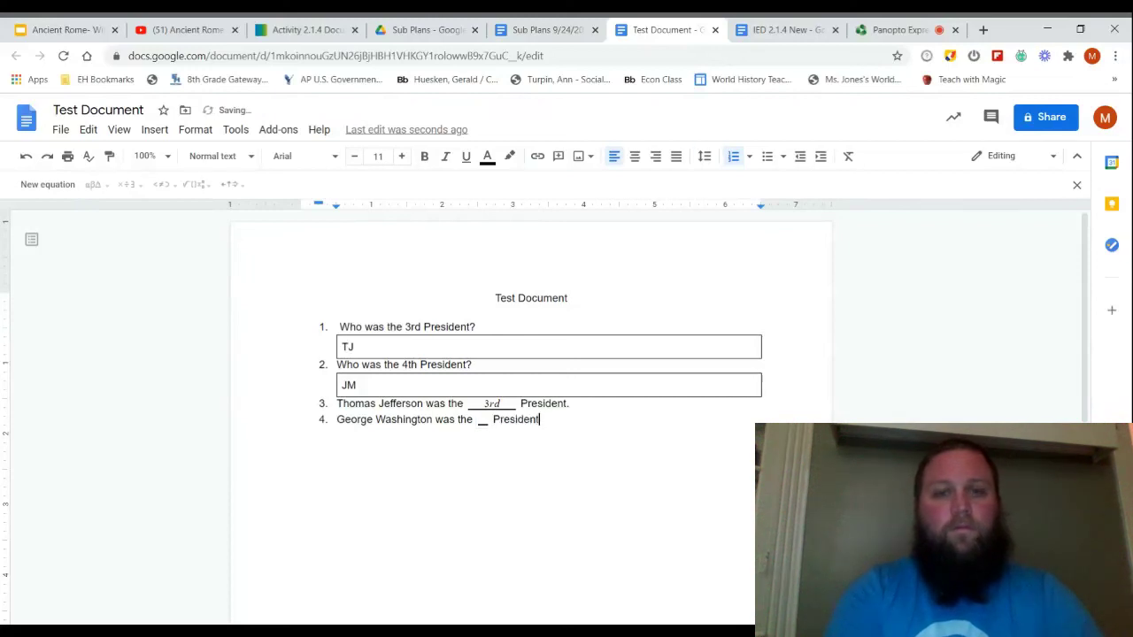
{"action": "left_click", "coordinate": [482, 419]}
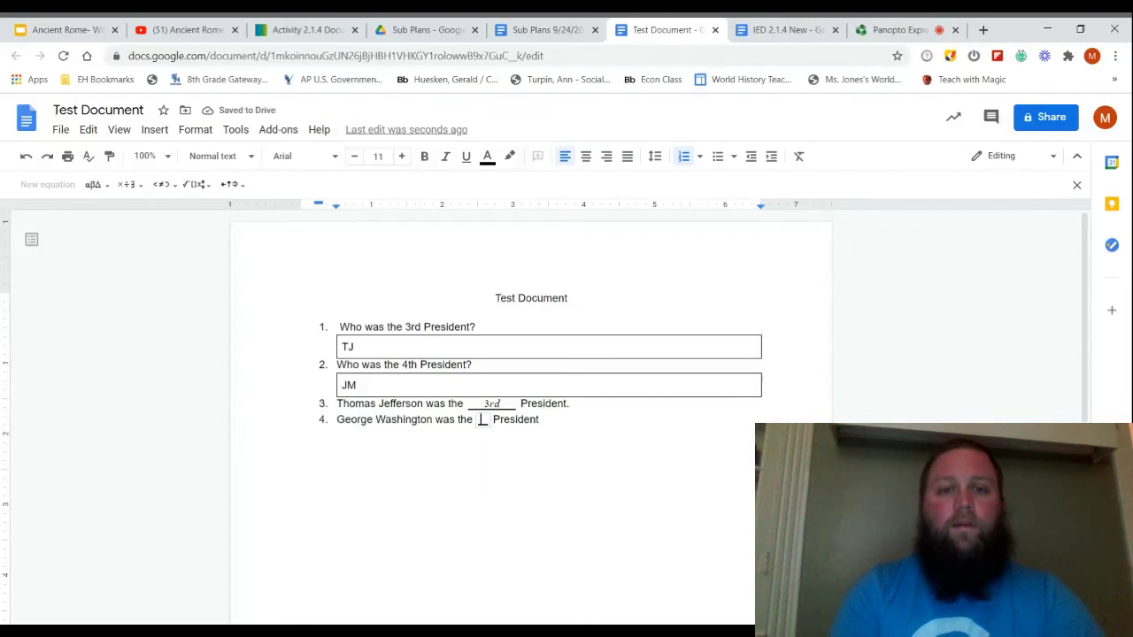
{"action": "type", "text": "1st"}
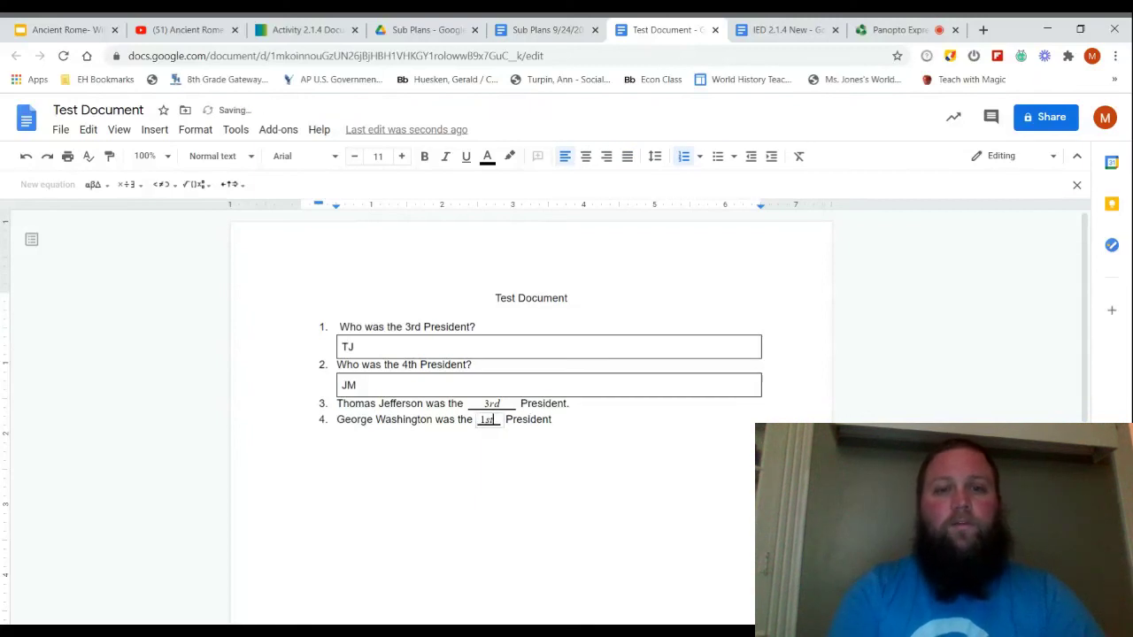
{"action": "left_click", "coordinate": [553, 420]}
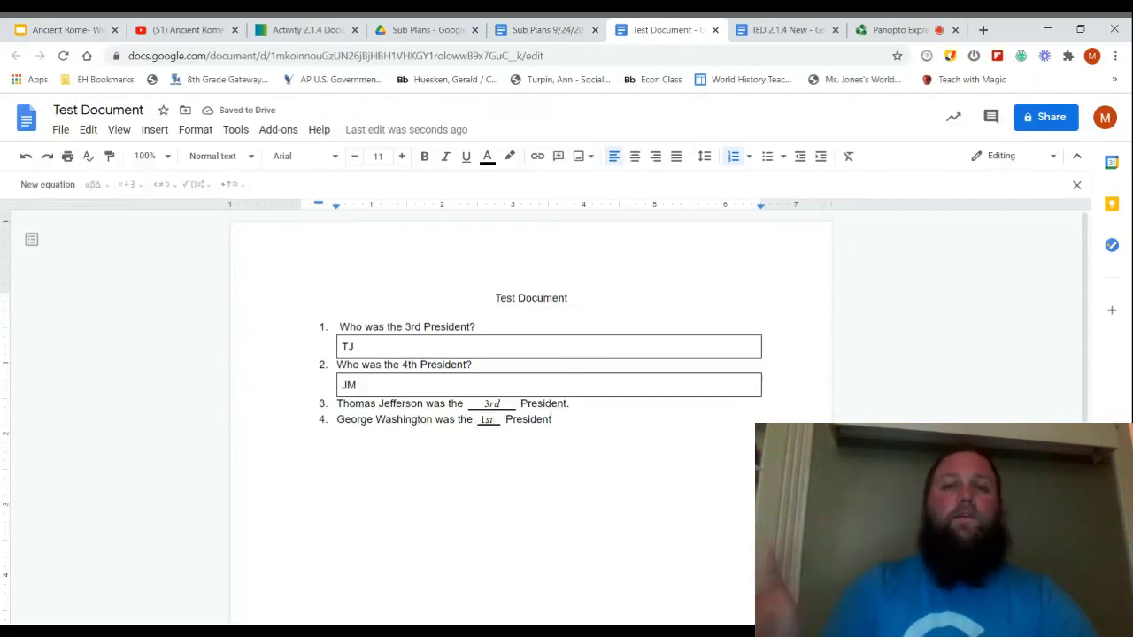